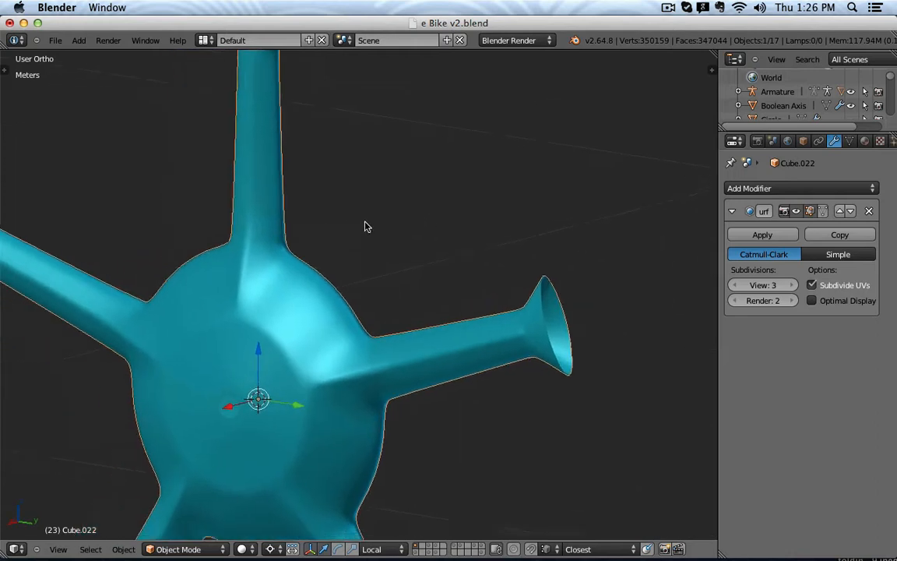
Sketch annotation marks over the upper and right spoke joints of the hub.
scroll(467, 219, "up", 2)
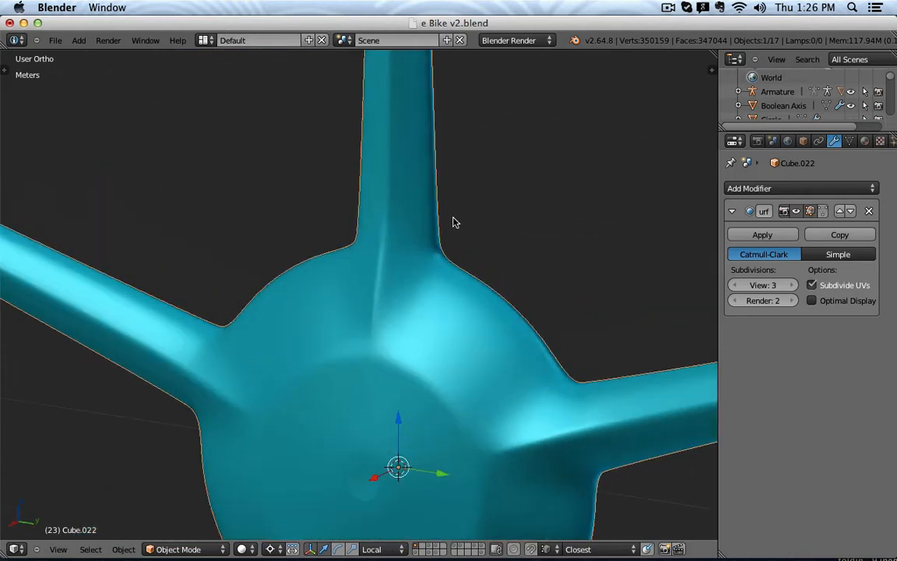
left_click_drag(448, 243, 380, 335)
left_click_drag(347, 245, 367, 343)
mouse_move(572, 375)
left_mouse_down()
mouse_move(504, 425)
mouse_move(495, 450)
mouse_move(599, 482)
left_mouse_up()
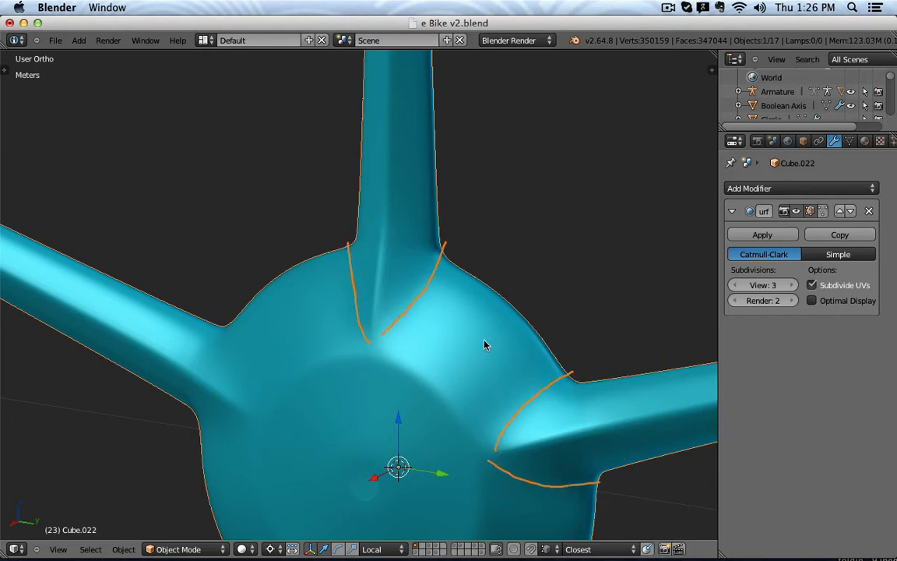
middle_click_drag(410, 251, 403, 236)
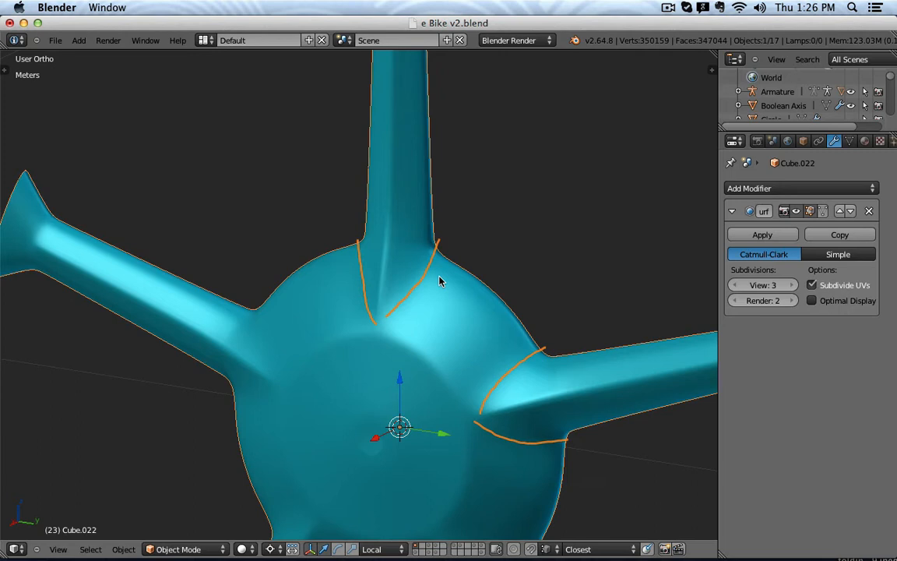
Erase the sketched marks and switch to the side-on Right view.
key("n")
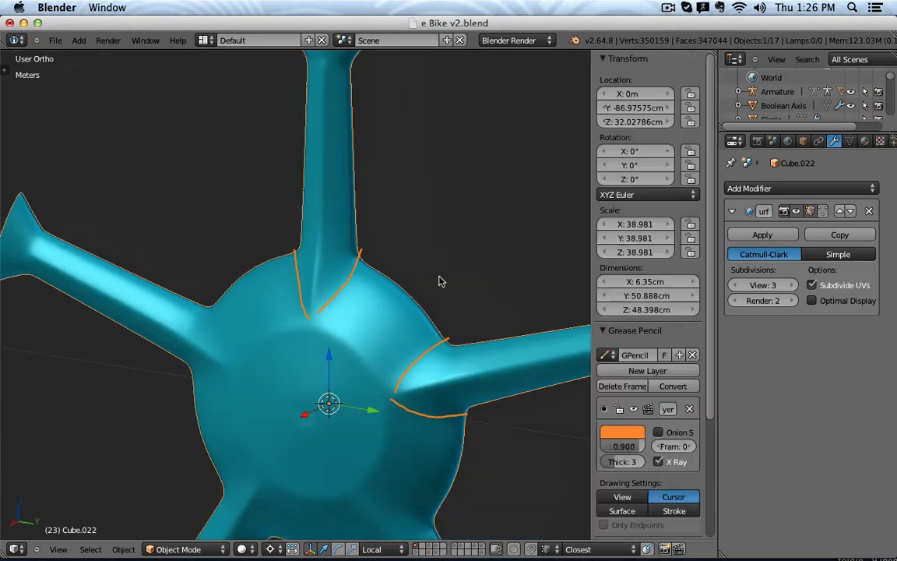
left_click(603, 381)
key("n")
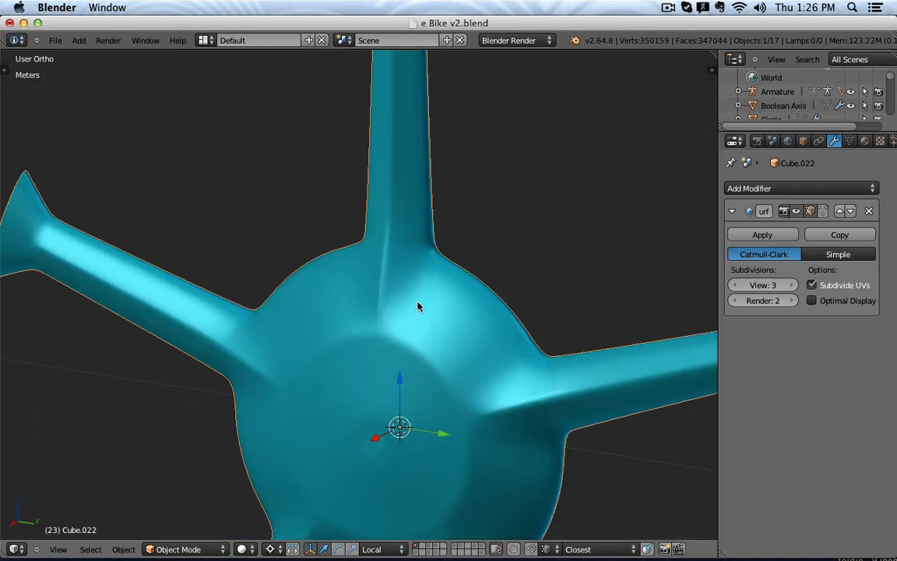
key("KP_3")
scroll(426, 297, "down", 3)
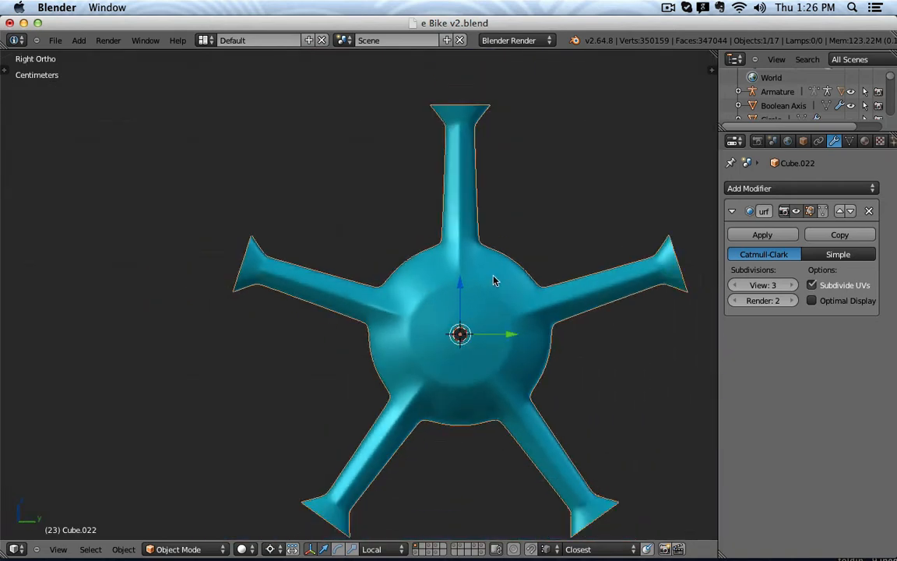
In Edit Mode with wireframe shading, box-select the left spoke's vertices.
key("Tab")
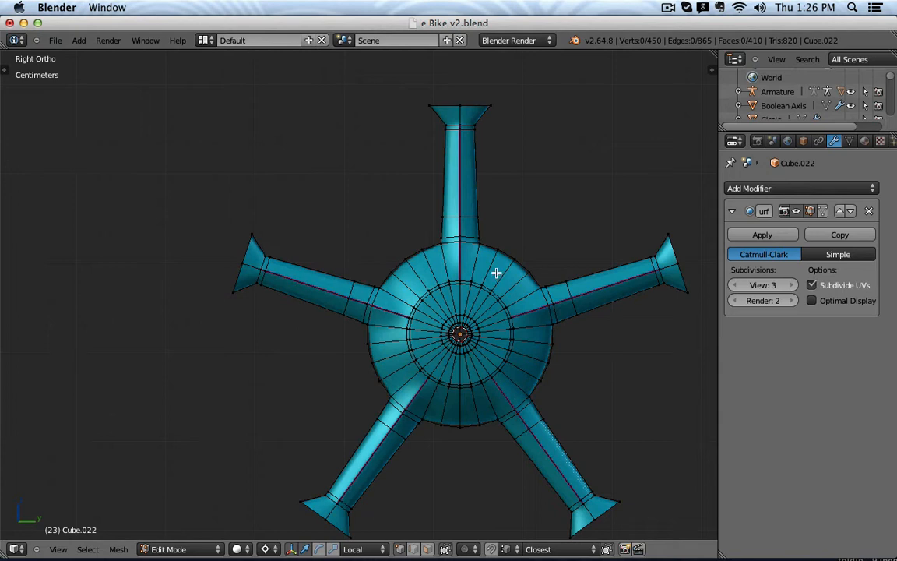
key("z")
key("b")
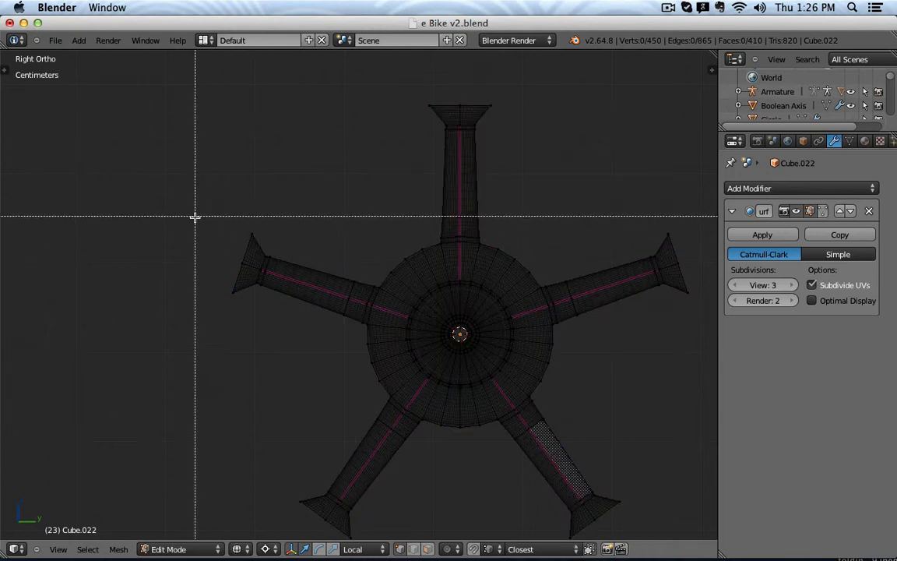
left_click_drag(194, 216, 346, 339)
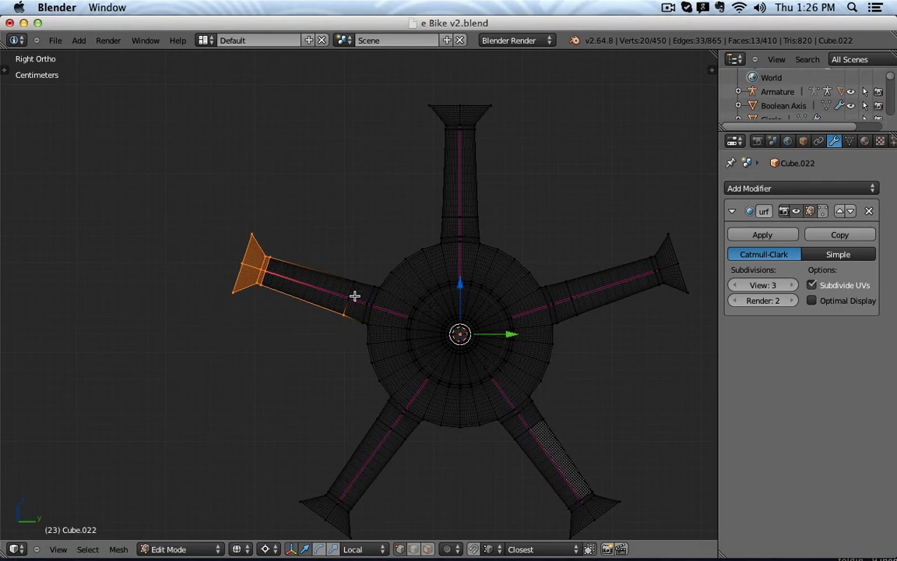
key("b")
left_click_drag(334, 275, 383, 347)
key("b")
left_click_drag(377, 265, 404, 310)
Extend the box selection from the left spoke into the hub centre.
scroll(413, 312, "up", 4)
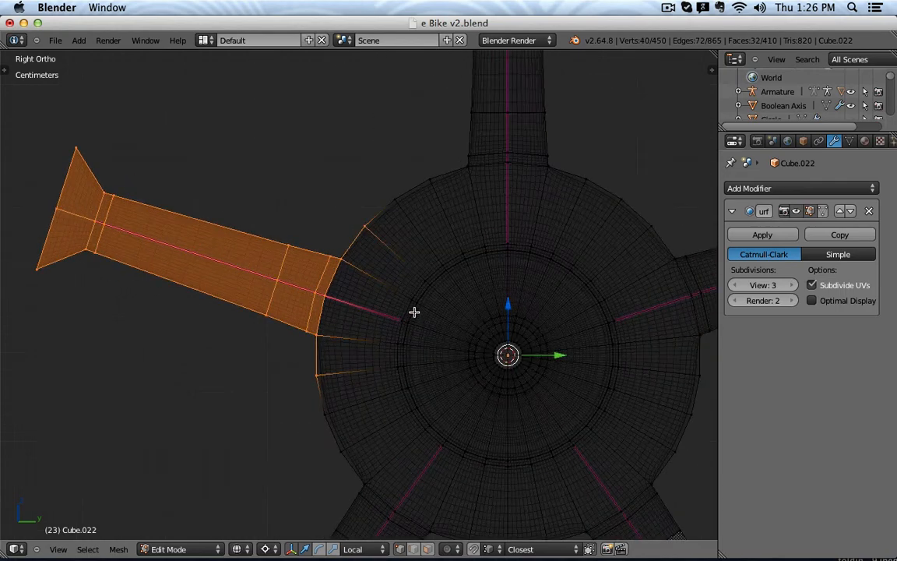
key("b")
left_click_drag(397, 277, 433, 313)
key("b")
left_click_drag(381, 294, 455, 387)
key("b")
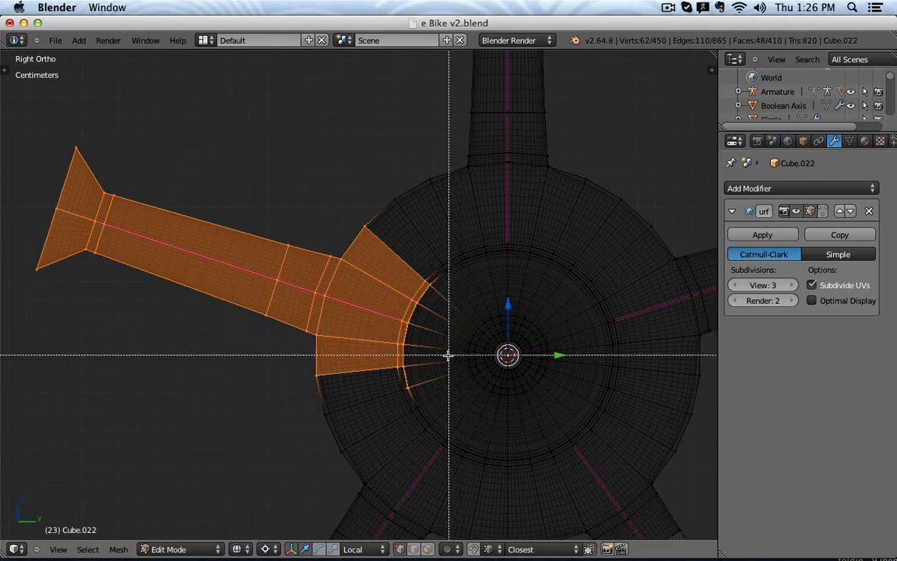
key("Escape")
scroll(428, 374, "down", 4)
Circle-select the lower and right spokes, the wedge below centre and the remaining hub ring.
key("c")
mouse_move(377, 432)
left_mouse_down()
mouse_move(530, 545)
mouse_move(548, 472)
mouse_move(624, 344)
mouse_move(539, 394)
mouse_move(556, 373)
mouse_move(532, 396)
mouse_move(530, 417)
mouse_move(470, 472)
left_mouse_up()
key("Escape")
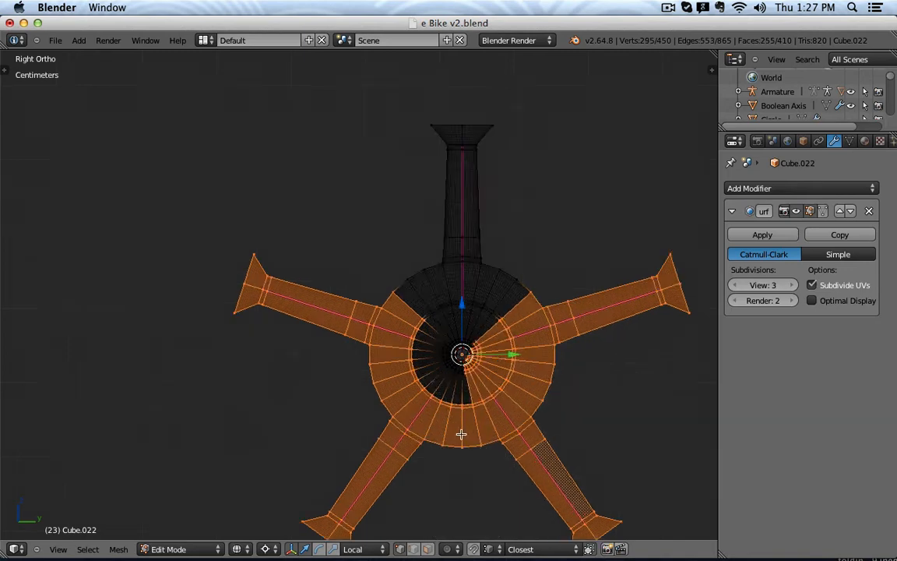
scroll(464, 420, "up", 5)
key("b")
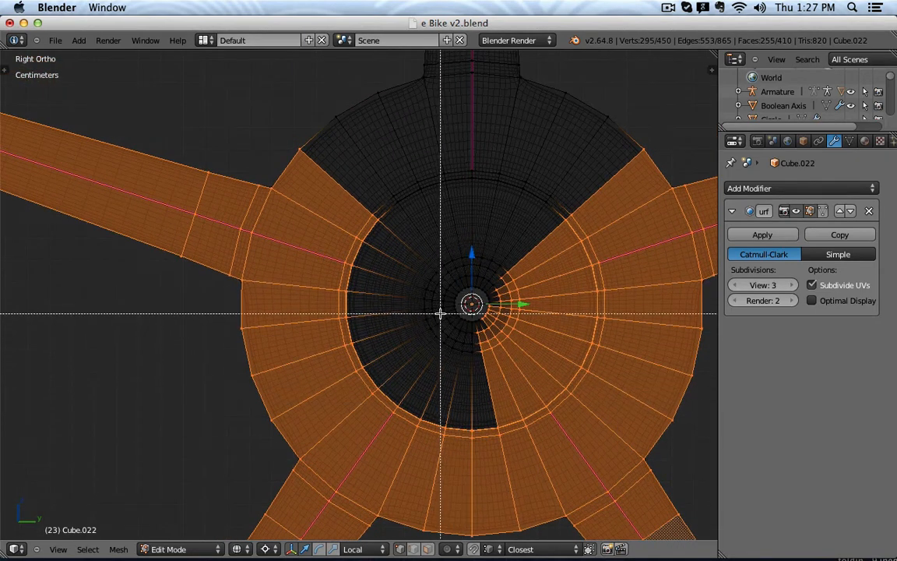
key("c")
left_click_drag(489, 364, 526, 348)
mouse_move(416, 371)
left_mouse_down()
mouse_move(378, 332)
mouse_move(396, 330)
mouse_move(409, 374)
mouse_move(436, 383)
left_mouse_up()
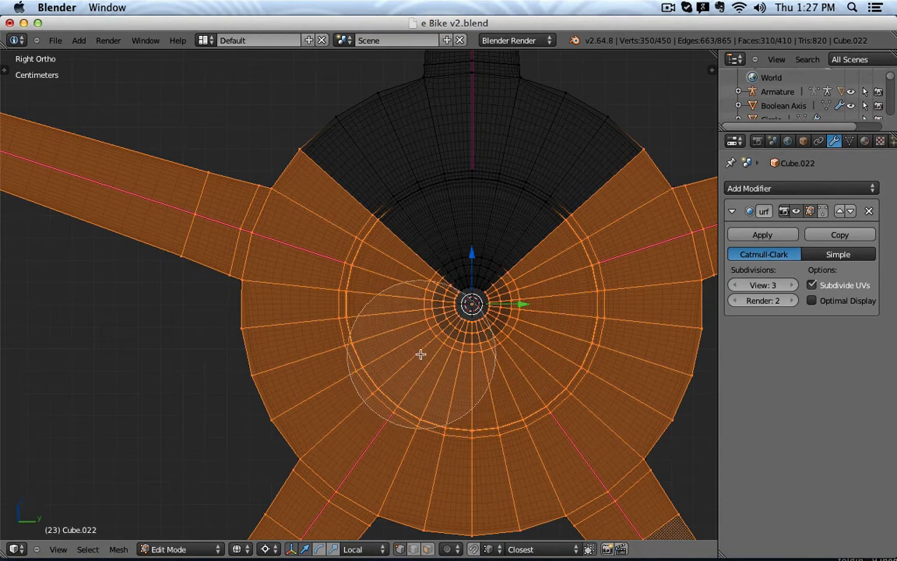
key("Escape")
scroll(427, 381, "down", 3)
Delete the selected vertices, keeping only the upper spoke, and return to Object Mode.
key("z")
mouse_move(549, 389)
middle_mouse_down()
mouse_move(523, 399)
mouse_move(298, 389)
mouse_move(290, 400)
mouse_move(483, 374)
middle_mouse_up()
key("KP_3")
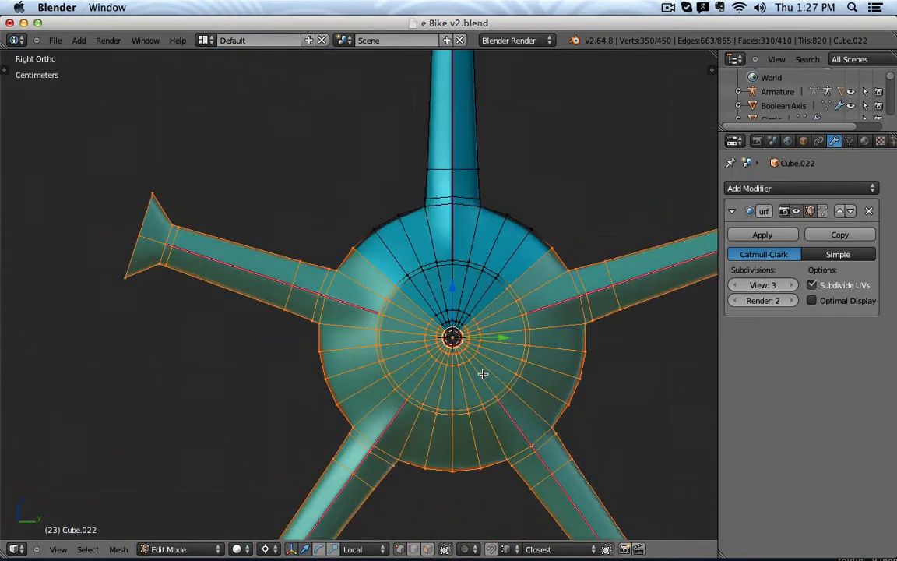
key("x")
left_click(483, 374)
key("Tab")
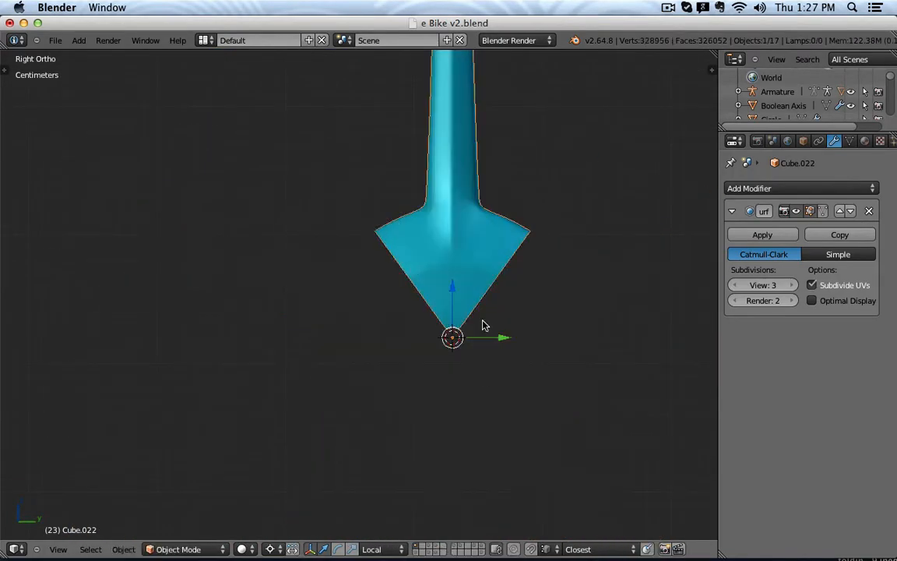
Zoom in on the remaining spoke in Edit Mode and draw a U-shaped outline down into its wedge.
middle_click_drag(515, 278, 493, 331, "shift")
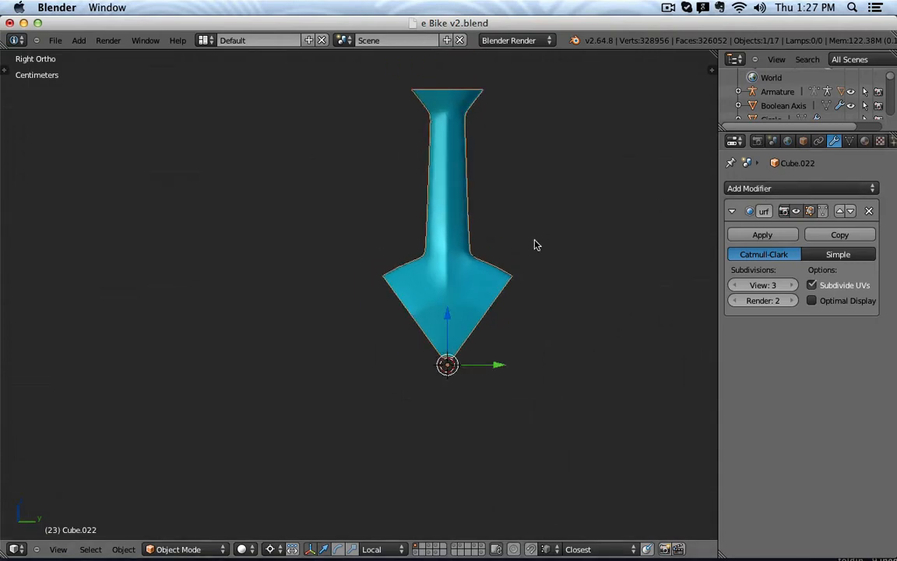
key("Tab")
scroll(465, 242, "up", 3)
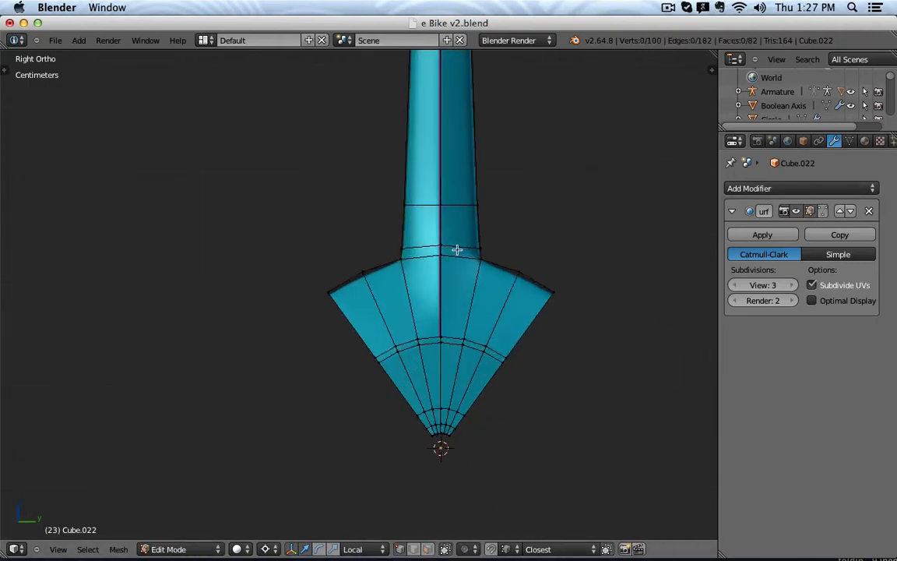
key("z")
key("z")
mouse_move(417, 185)
left_mouse_down()
mouse_move(413, 288)
mouse_move(422, 318)
mouse_move(445, 328)
mouse_move(473, 294)
mouse_move(472, 189)
left_mouse_up()
scroll(495, 285, "up", 3)
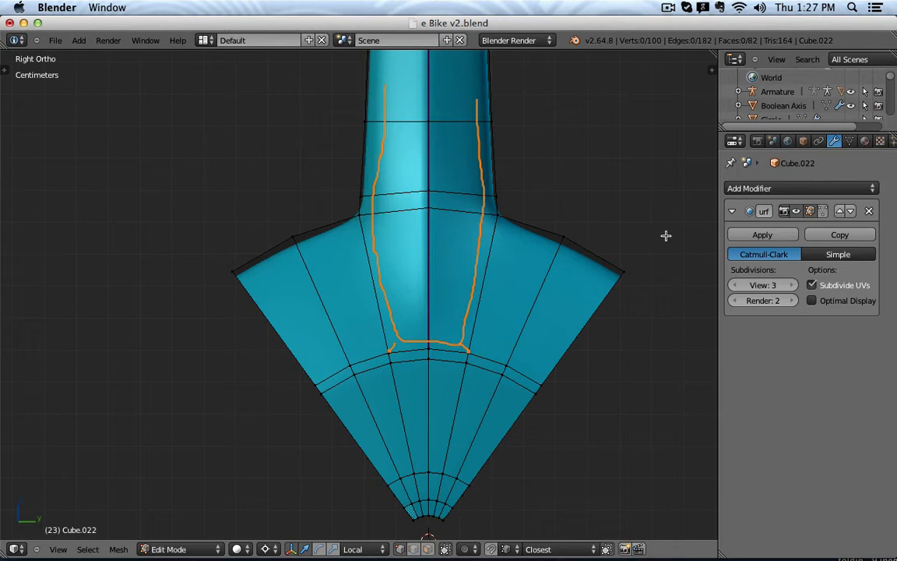
Delete the sketch layer, select the two faces at the spoke's base in face mode, and inset them.
key("n")
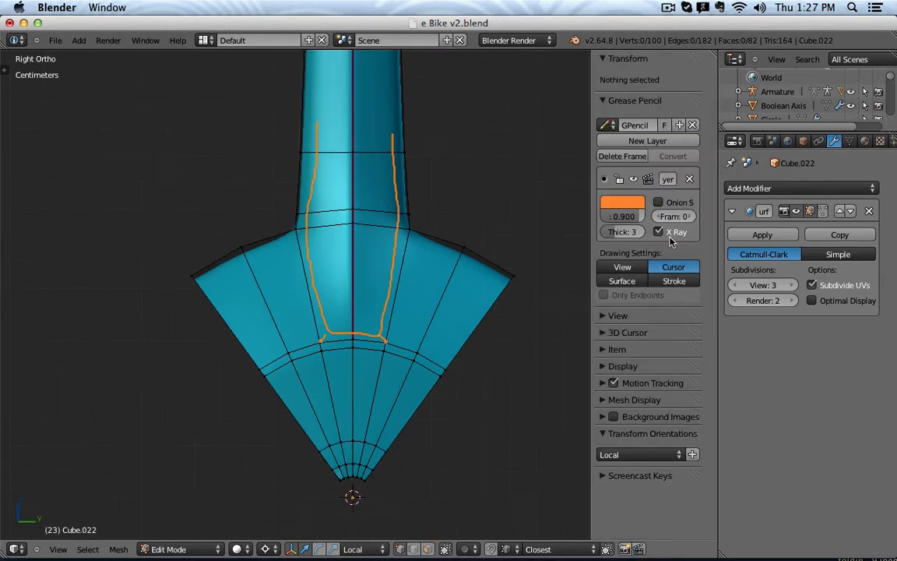
left_click(688, 182)
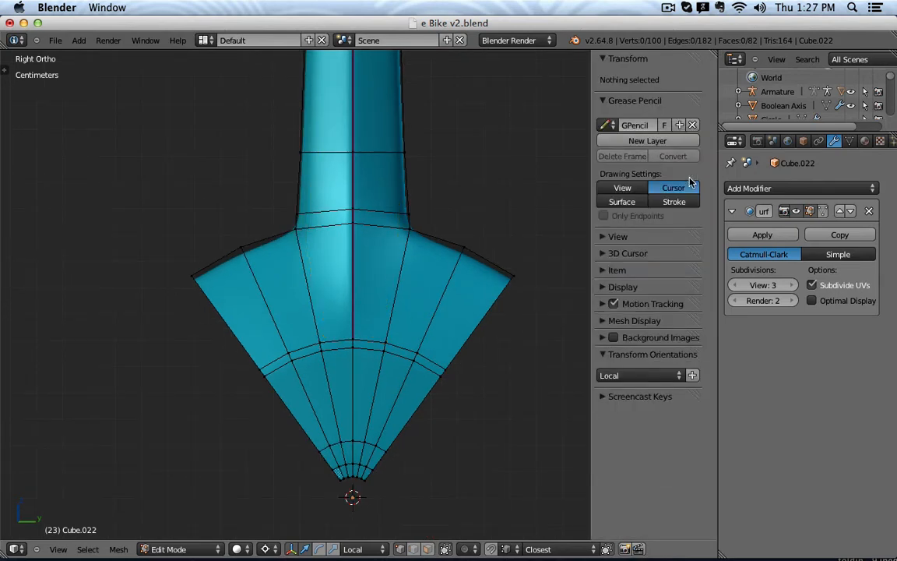
left_click(428, 549)
right_click(376, 280)
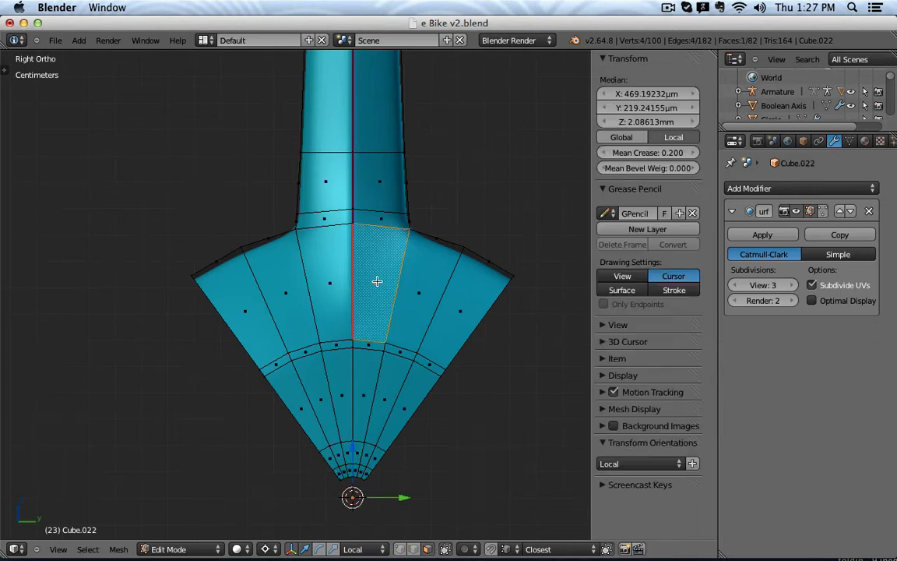
right_click(332, 281, "shift")
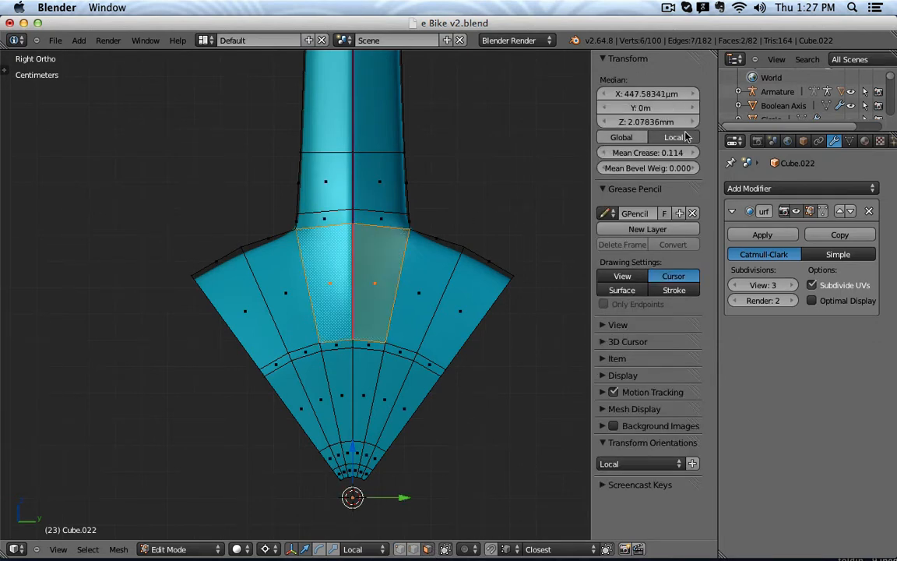
key("n")
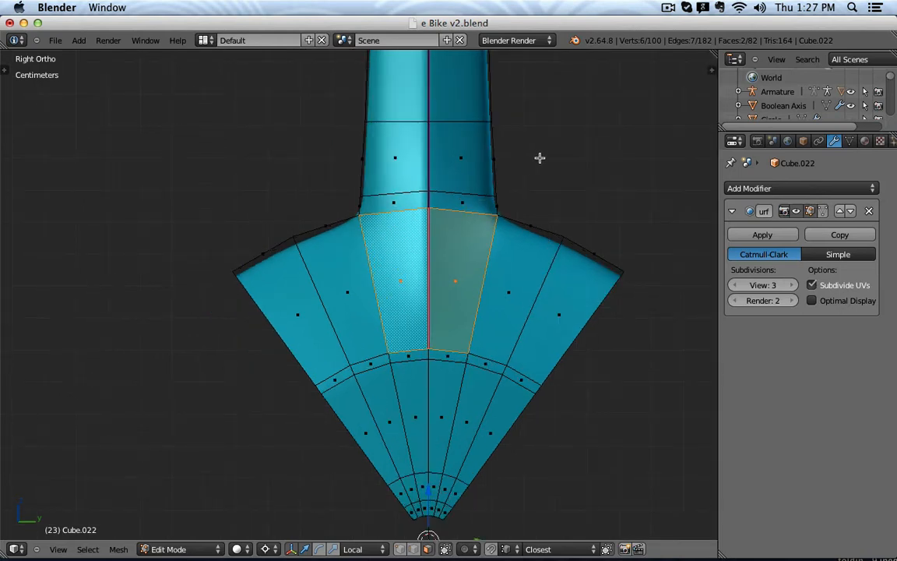
key("i")
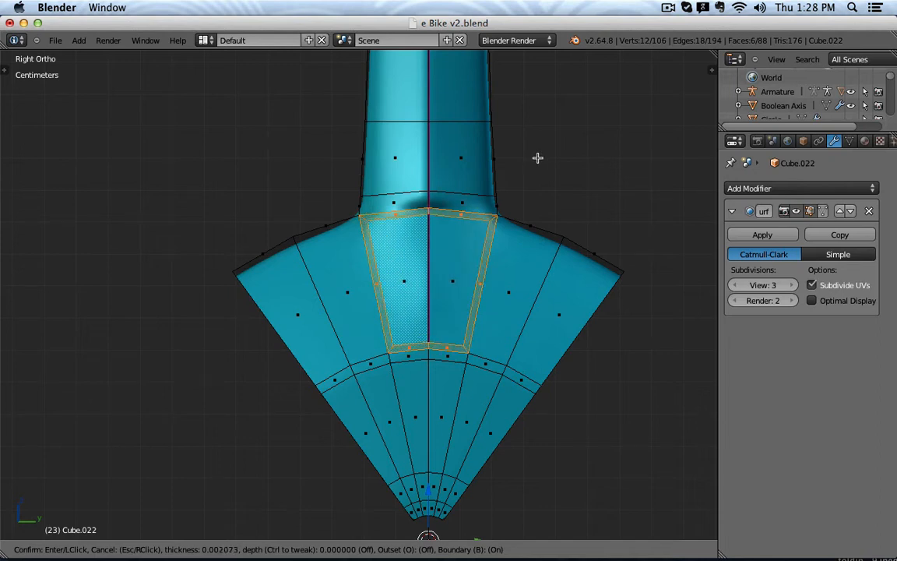
Confirm the inset on the two base faces and orbit to inspect it.
left_click(538, 158)
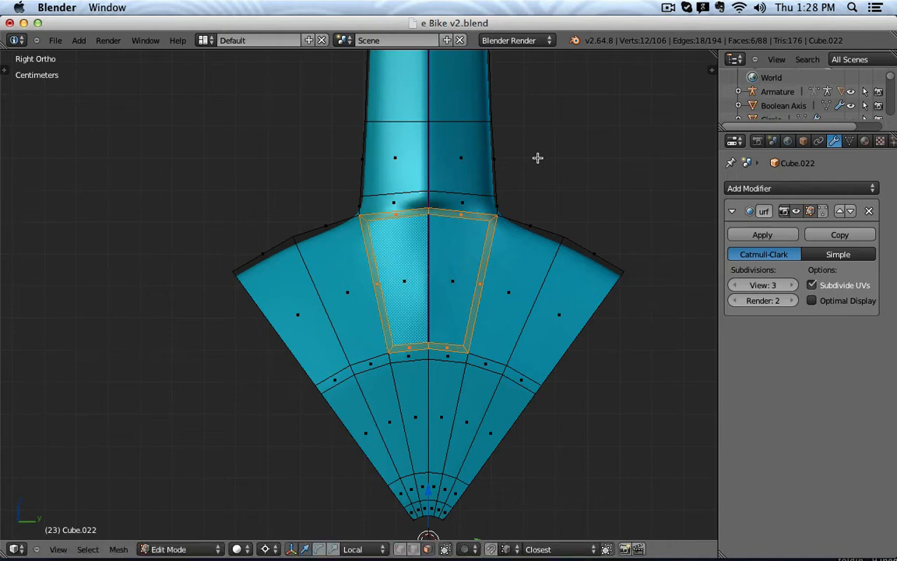
middle_click_drag(544, 347, 554, 292)
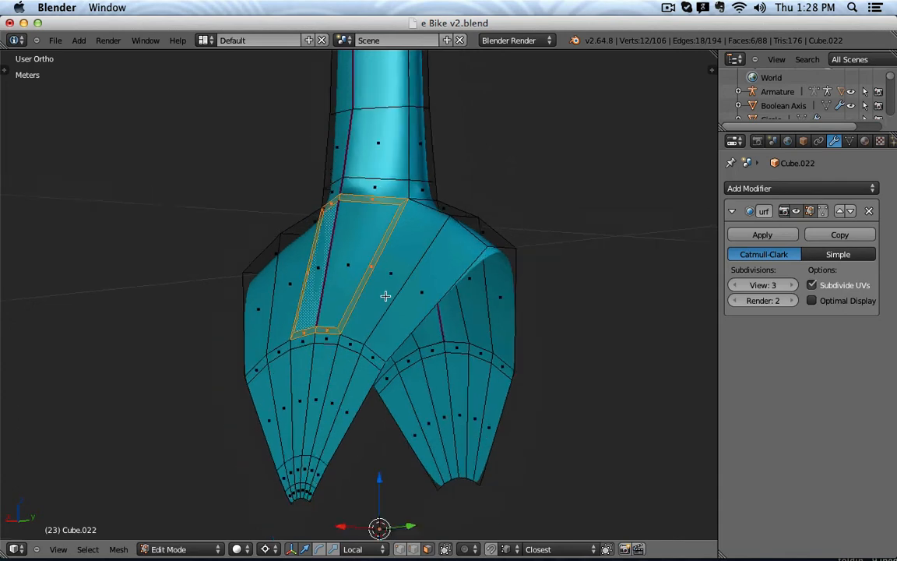
mouse_move(386, 297)
middle_mouse_down()
mouse_move(382, 308)
mouse_move(417, 306)
mouse_move(448, 319)
mouse_move(389, 292)
middle_mouse_up()
scroll(389, 292, "up", 2)
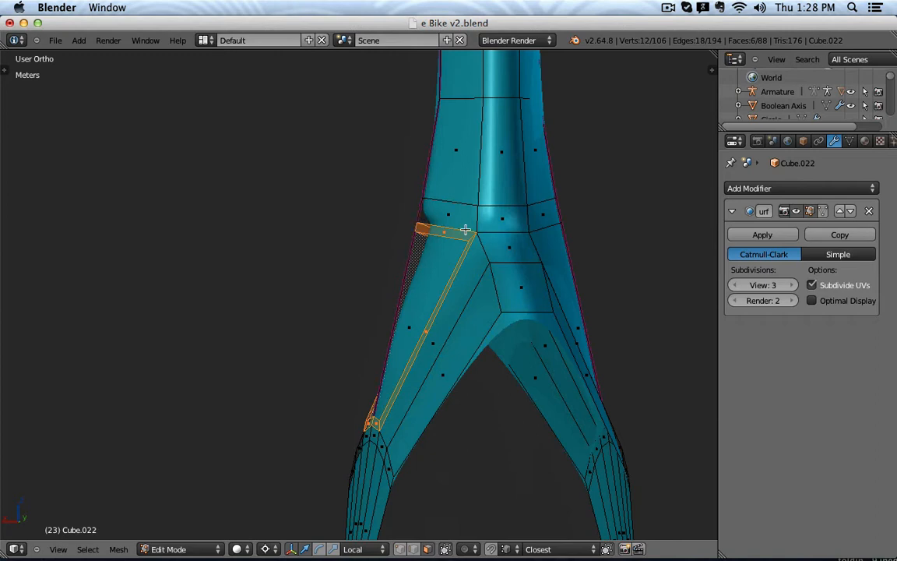
Redo the inset of the two faces and centre the wedge in Right orthographic view.
key("ctrl+z")
key("i")
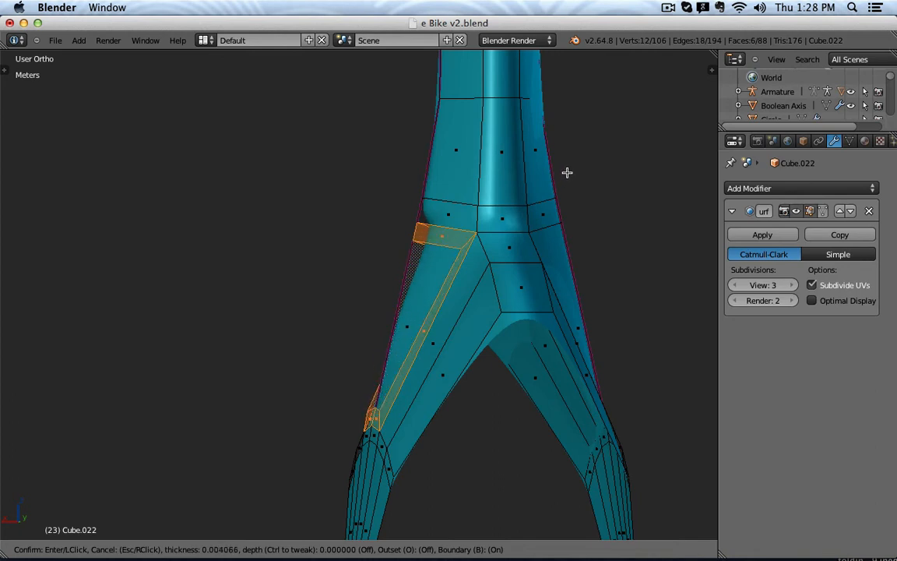
left_click(567, 172)
scroll(516, 190, "down", 2)
middle_click_drag(515, 190, 626, 192)
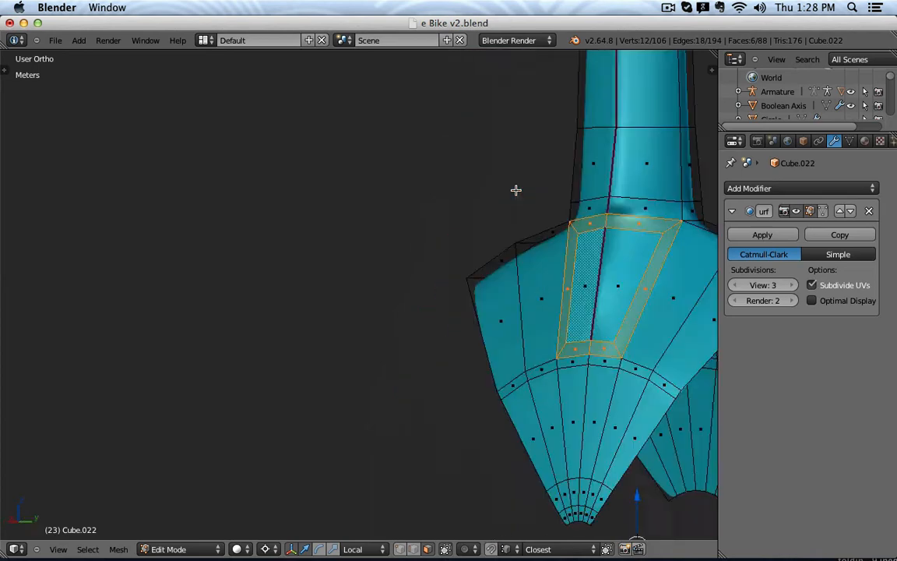
key("KP_3")
middle_click_drag(506, 194, 401, 232, "shift")
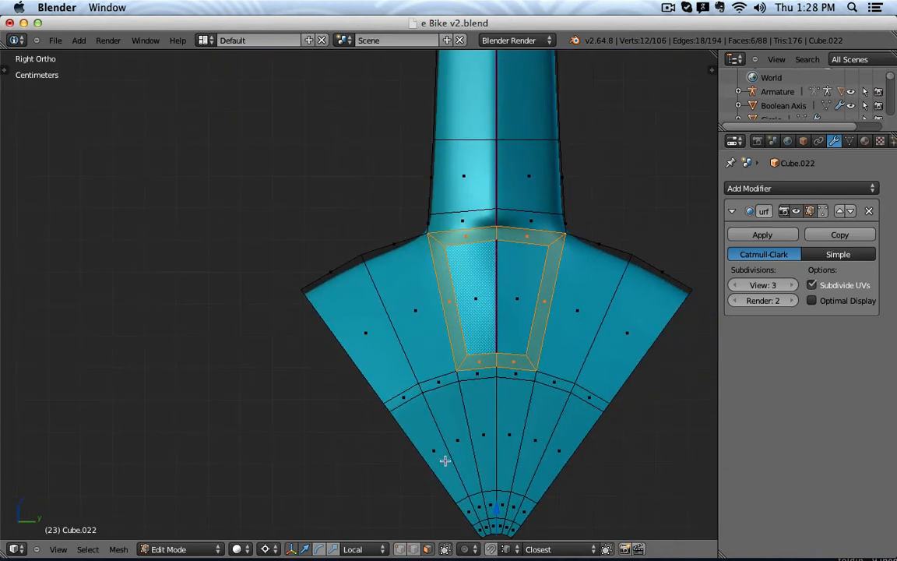
Delete the two thin strip faces above the inset, opening a hole at the spoke's base.
key("a")
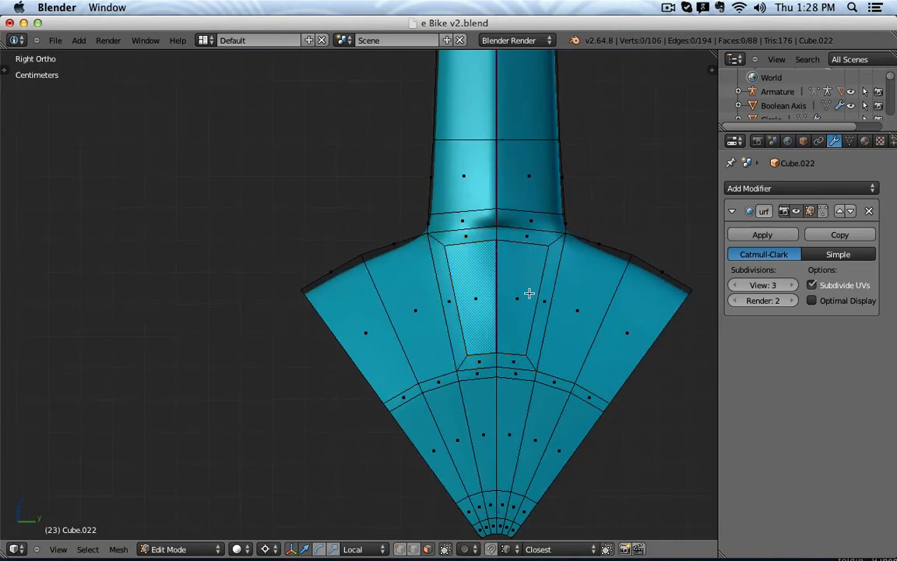
right_click(475, 295)
right_click(520, 282, "shift")
right_click(521, 237)
right_click(471, 236, "shift")
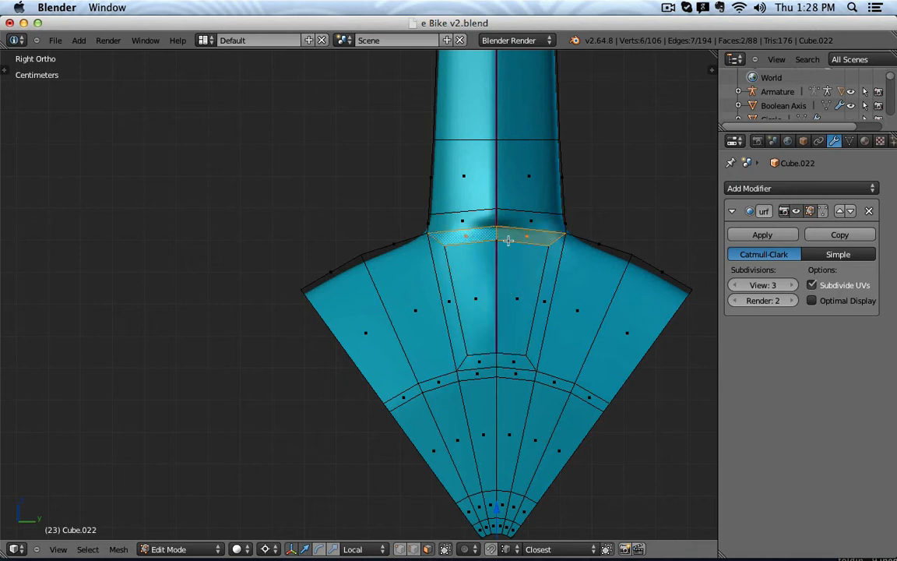
key("x")
left_click(502, 273)
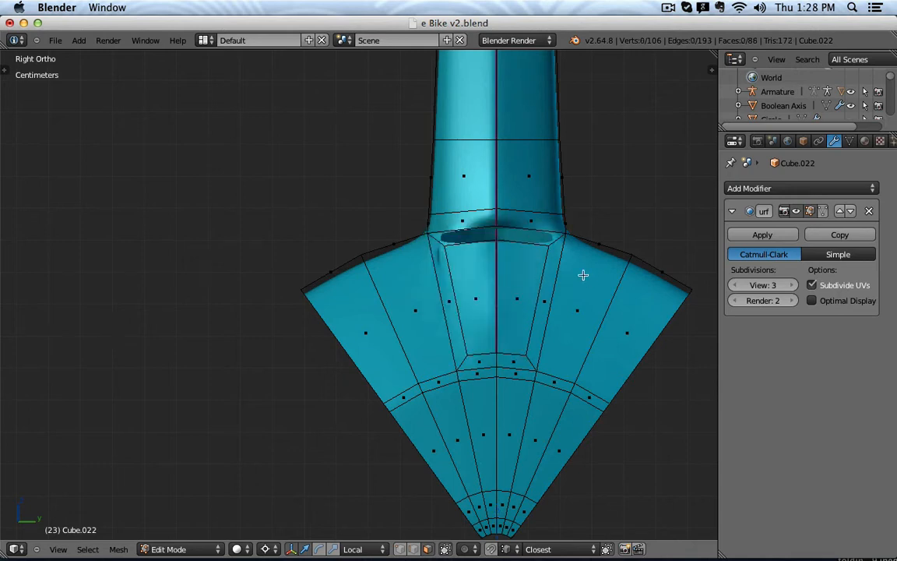
Add a vertical loop cut down the spoke's shaft.
right_click(494, 264)
middle_click_drag(532, 252, 520, 344, "shift")
scroll(445, 345, "up", 1)
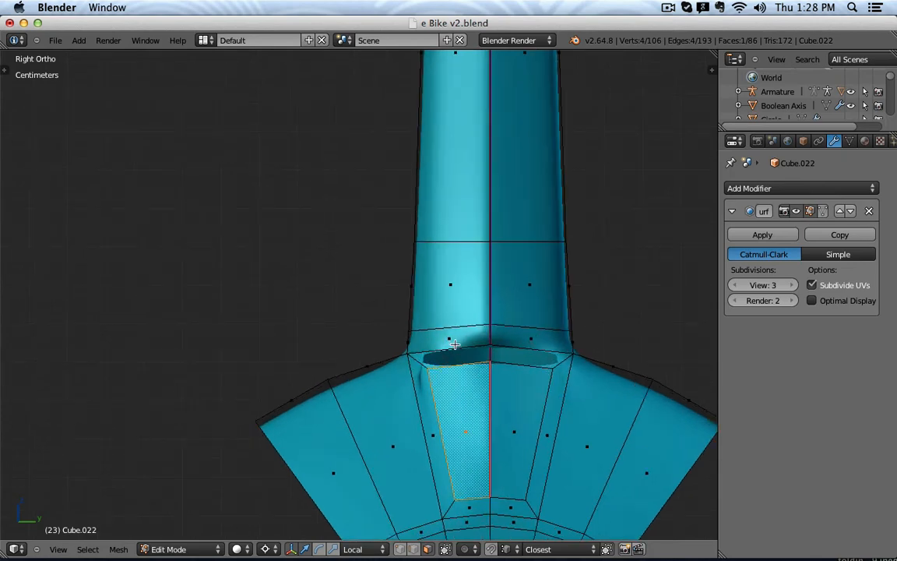
key("ctrl+r")
left_click(463, 343)
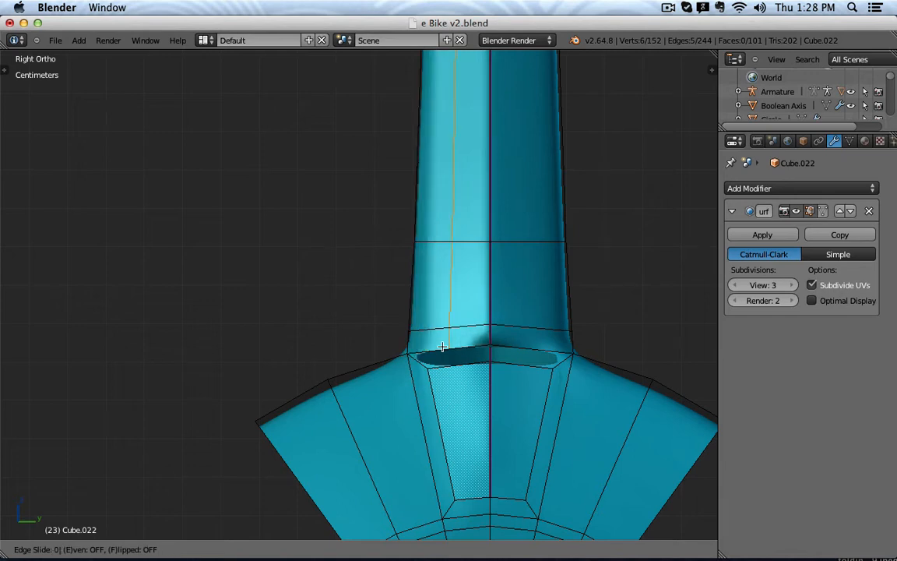
Add a second edge loop on the shaft's right half, slid to 0.5.
left_click(441, 347)
key("ctrl+r")
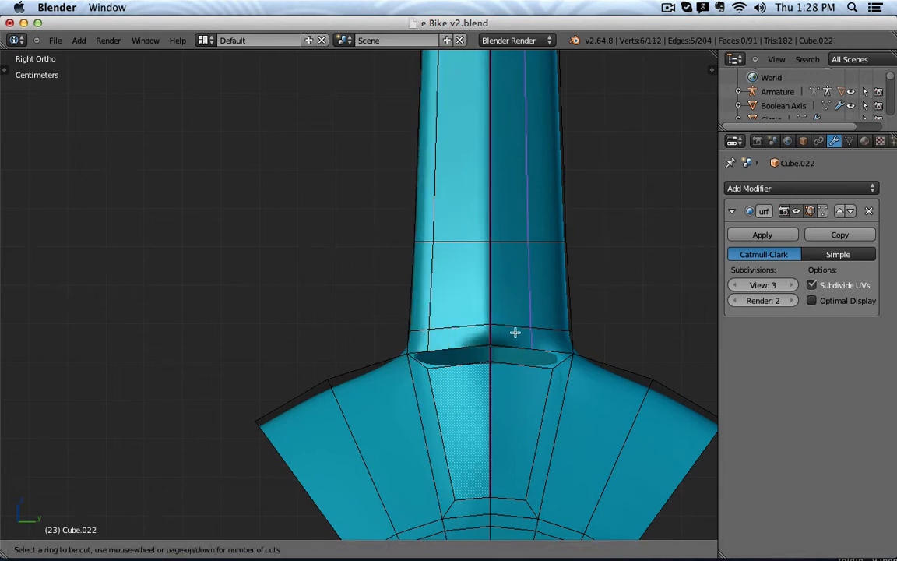
left_click(537, 334)
type(".5")
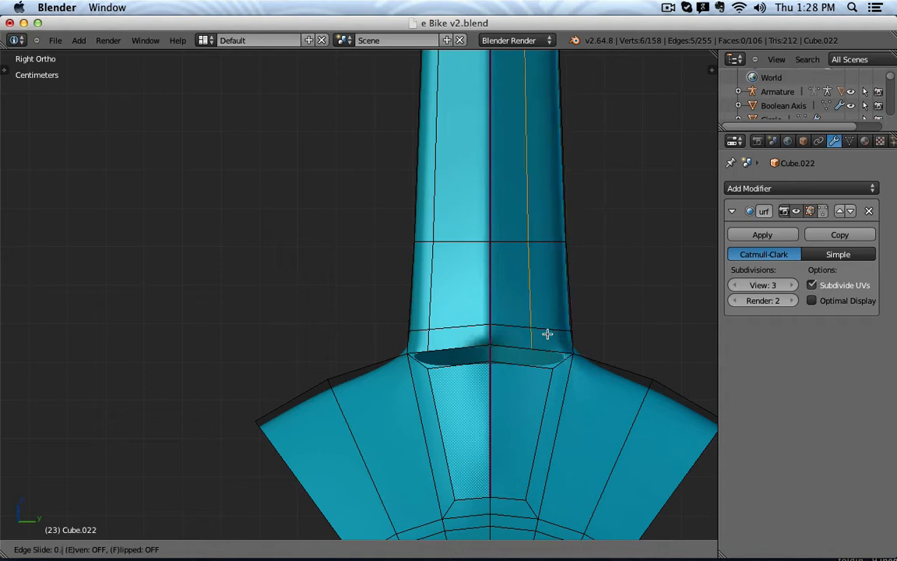
key("Return")
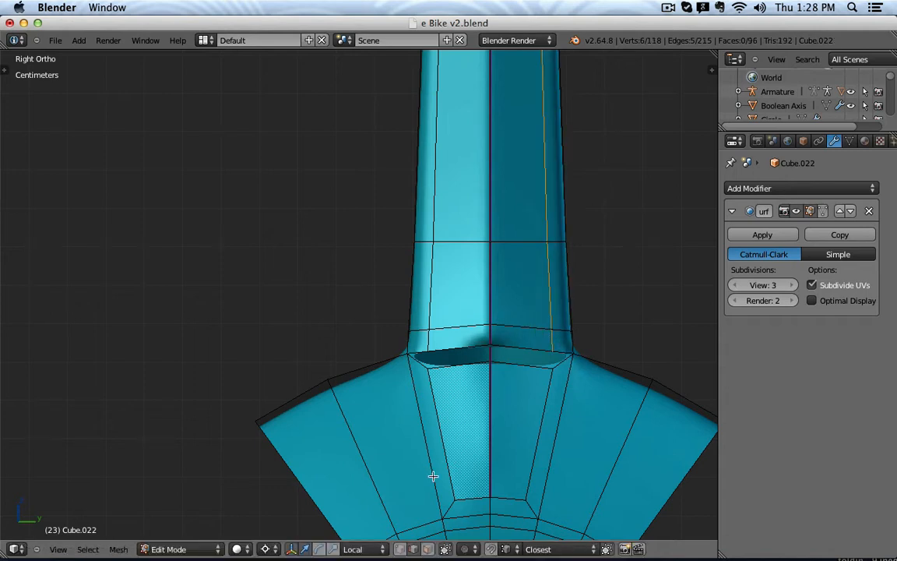
Switch to vertex select mode and select two vertices beside the hole.
left_click(400, 549)
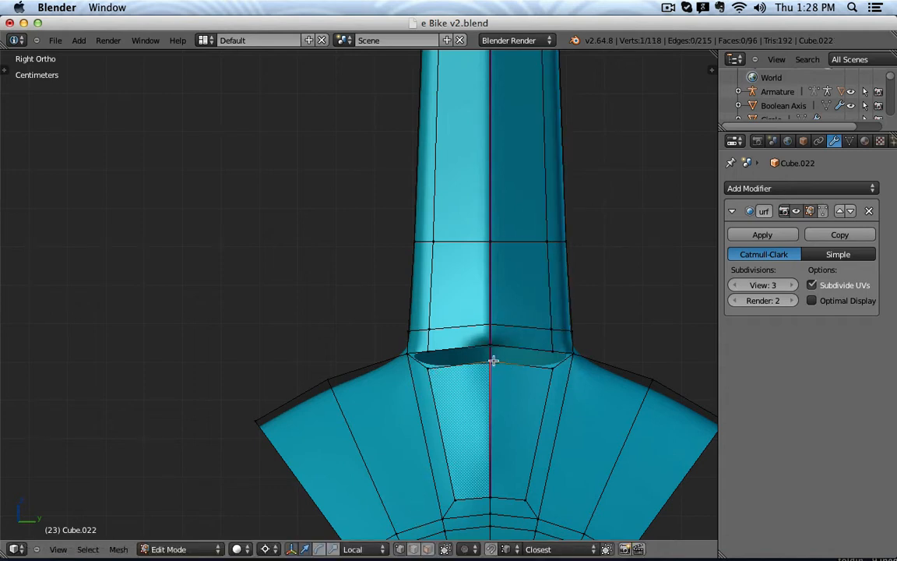
middle_click_drag(492, 361, 521, 362)
right_click(467, 352, "shift")
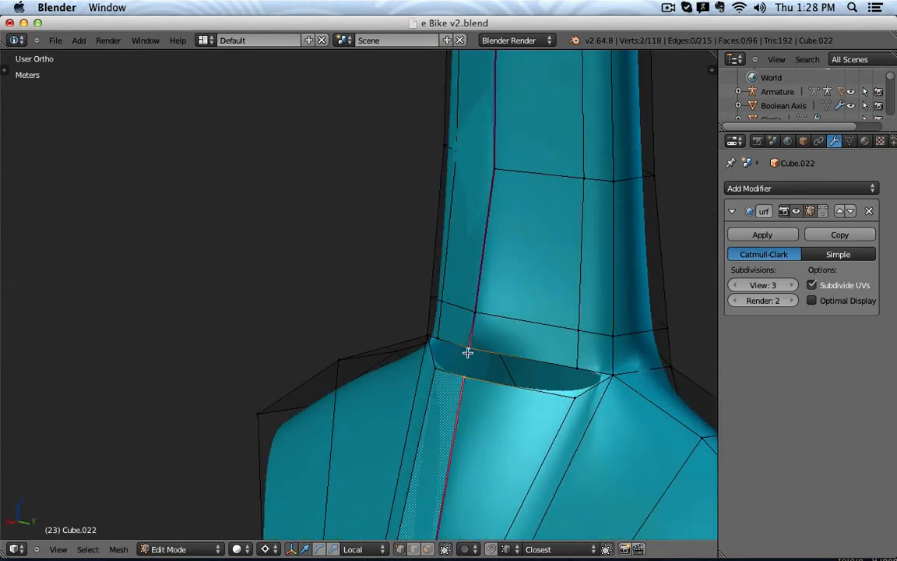
Merge the first two vertex pairs along the hole's edge At Last.
key("w")
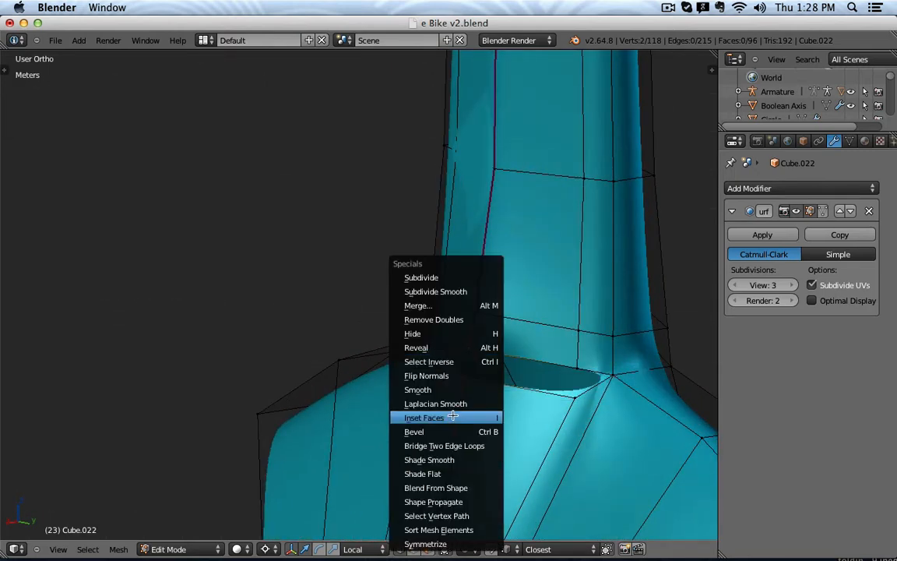
key("w")
left_click(503, 303)
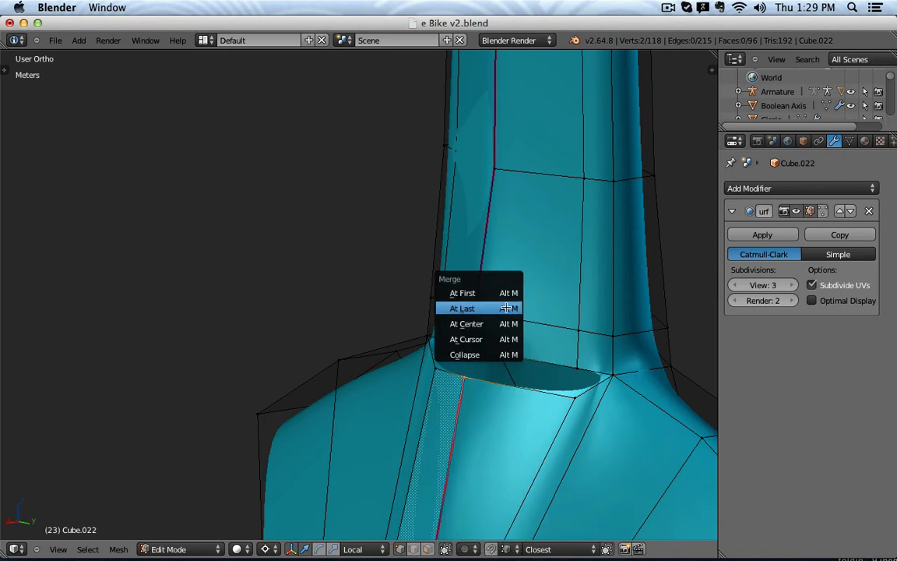
left_click(504, 308)
right_click(584, 401, "shift")
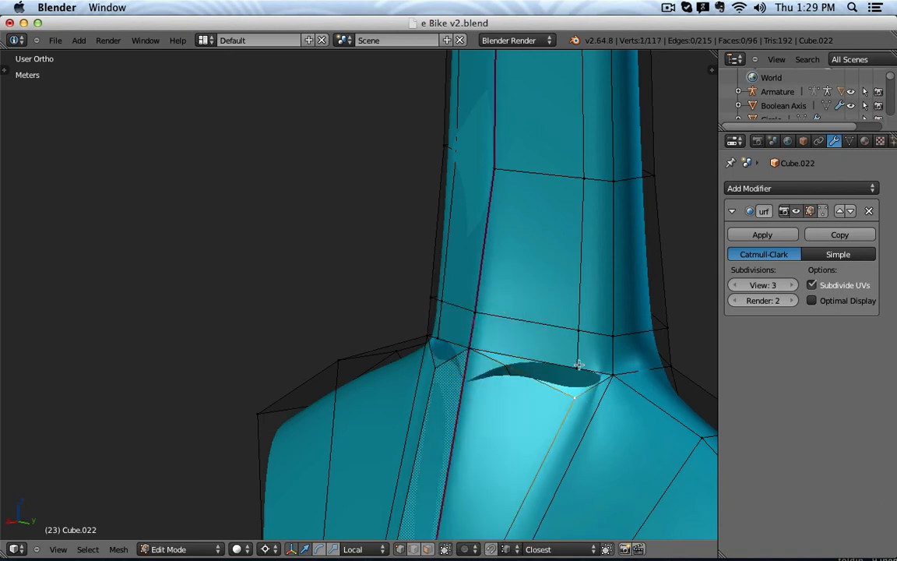
key("w")
left_click(556, 309)
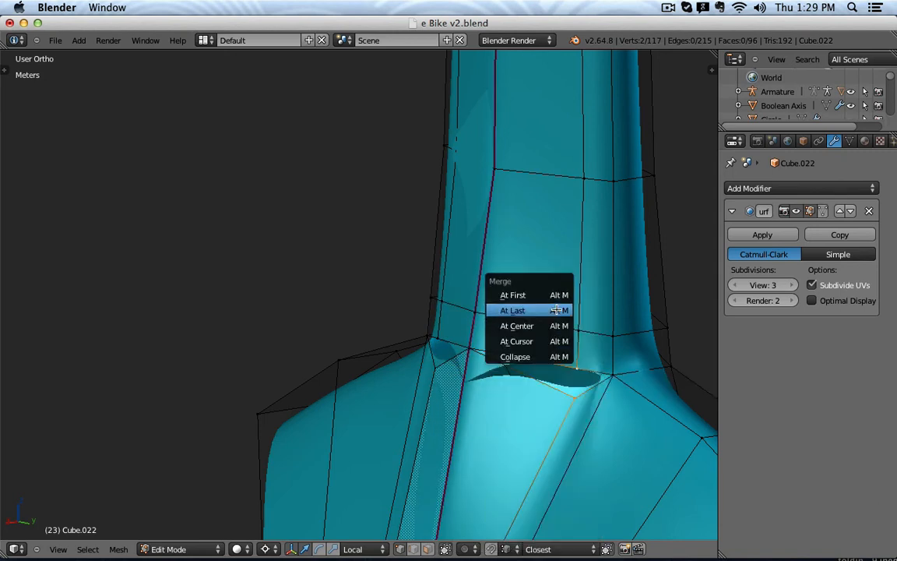
left_click(554, 310)
Merge the third vertex pair At Last and view the smoothed spoke in Object Mode.
middle_click_drag(470, 337, 550, 361)
right_click(397, 325, "shift")
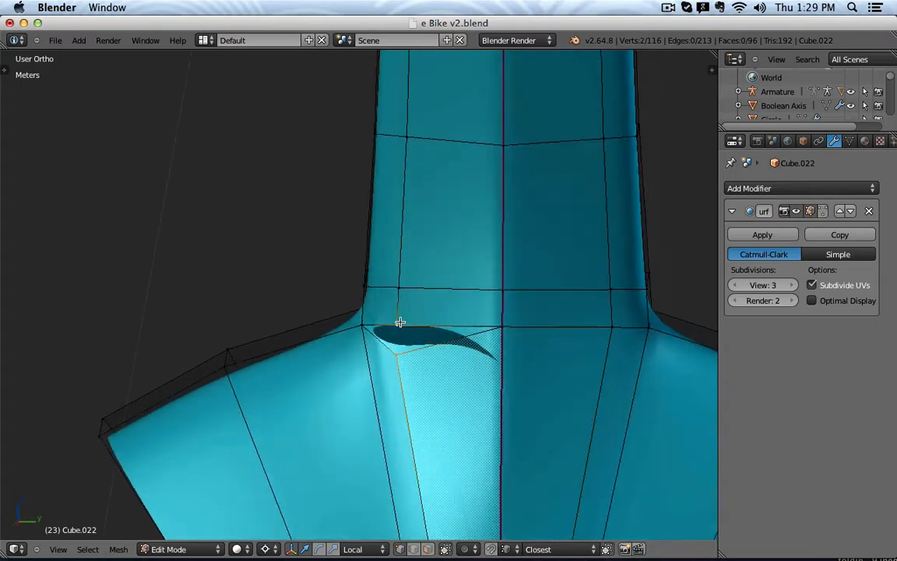
key("w")
left_click(391, 305)
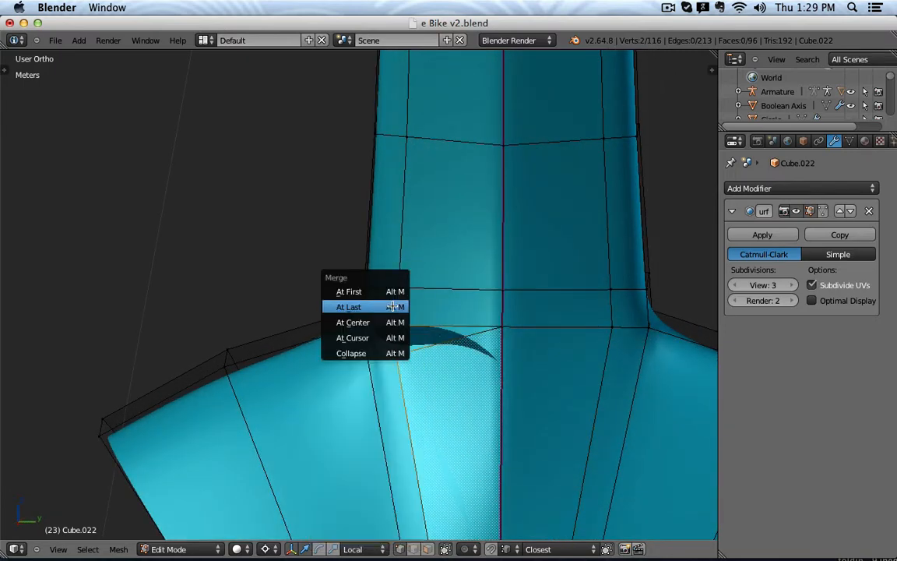
left_click(391, 306)
mouse_move(392, 306)
middle_mouse_down()
mouse_move(490, 381)
mouse_move(449, 366)
mouse_move(537, 313)
mouse_move(544, 366)
mouse_move(505, 402)
mouse_move(479, 404)
mouse_move(396, 445)
mouse_move(420, 412)
mouse_move(470, 396)
mouse_move(502, 426)
mouse_move(480, 386)
mouse_move(454, 410)
mouse_move(487, 418)
middle_mouse_up()
key("Tab")
scroll(420, 413, "down", 3)
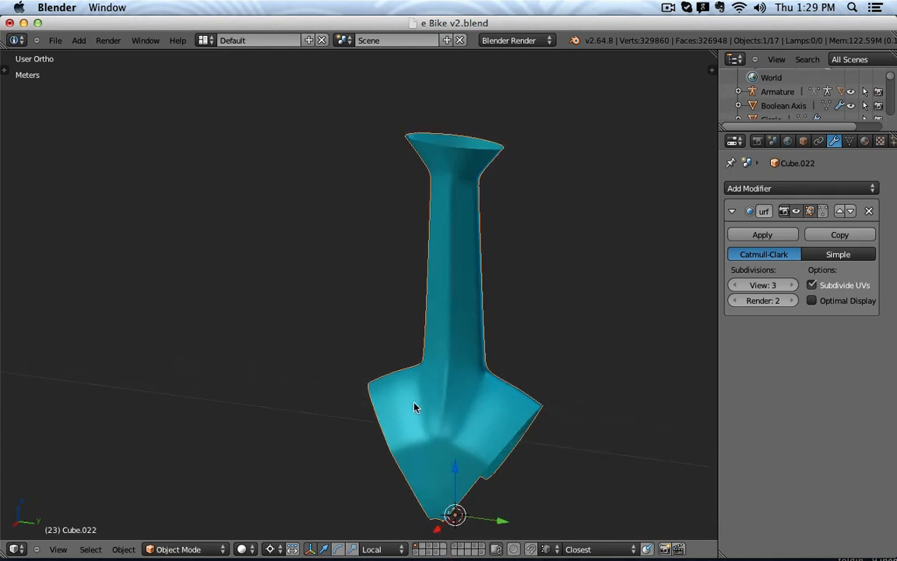
mouse_move(414, 407)
middle_mouse_down()
mouse_move(483, 423)
mouse_move(508, 412)
mouse_move(484, 402)
middle_mouse_up()
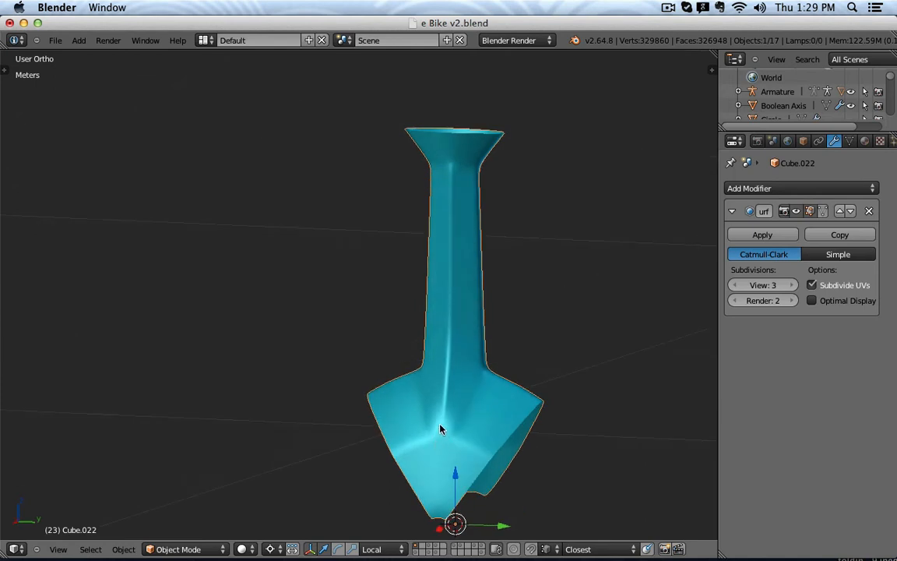
middle_click_drag(444, 442, 353, 411)
scroll(460, 459, "up", 3)
Select the fork's two inner vertices and move them along X in front view.
key("Tab")
right_click(408, 392)
right_click(463, 396, "shift")
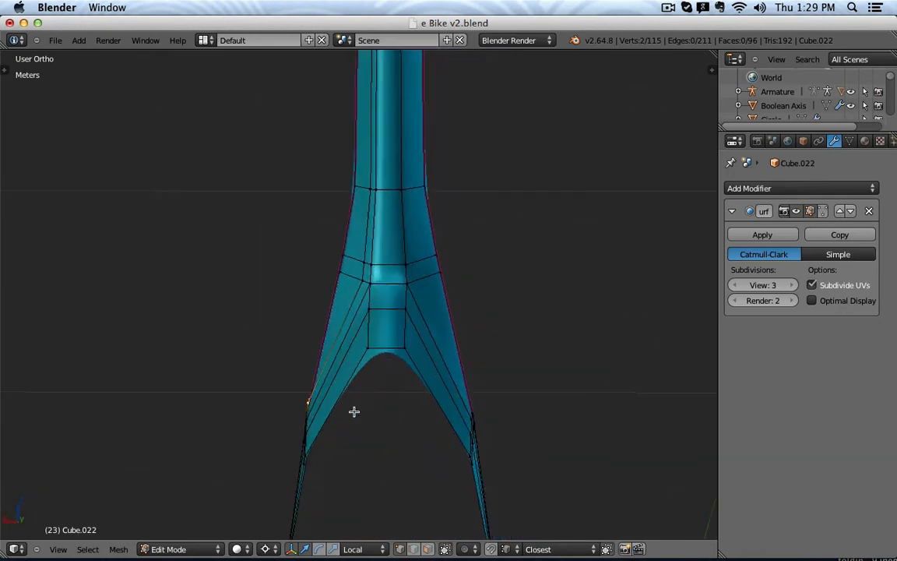
key("KP_3")
key("KP_1")
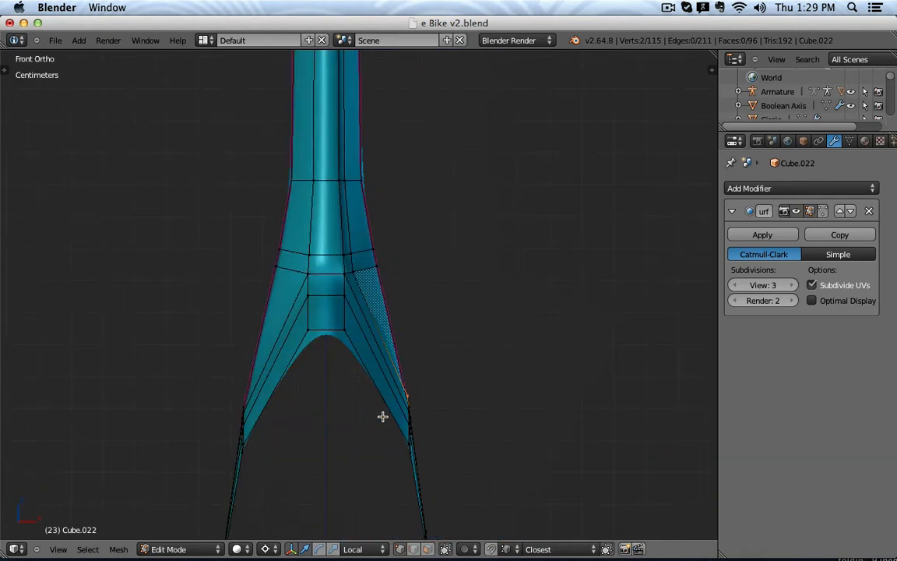
scroll(381, 416, "up", 2)
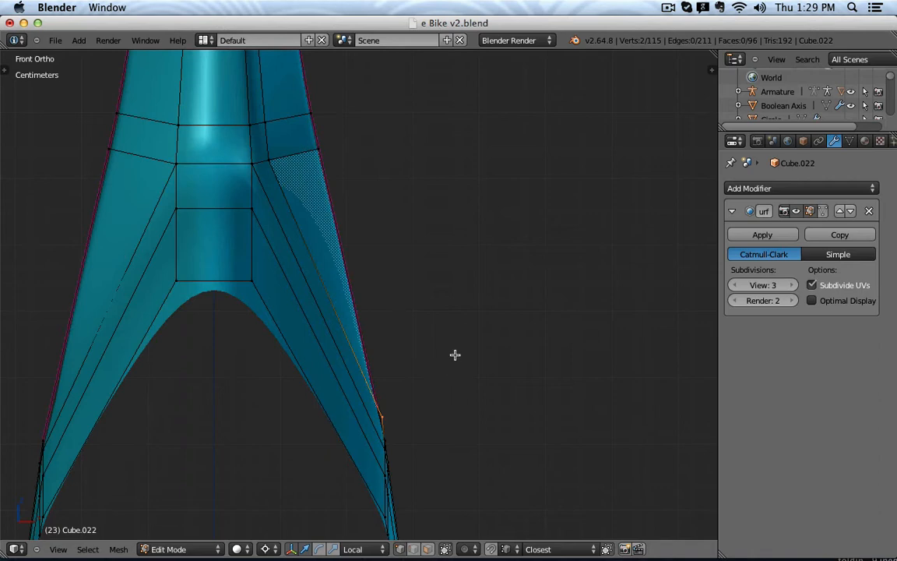
key("g")
key("x")
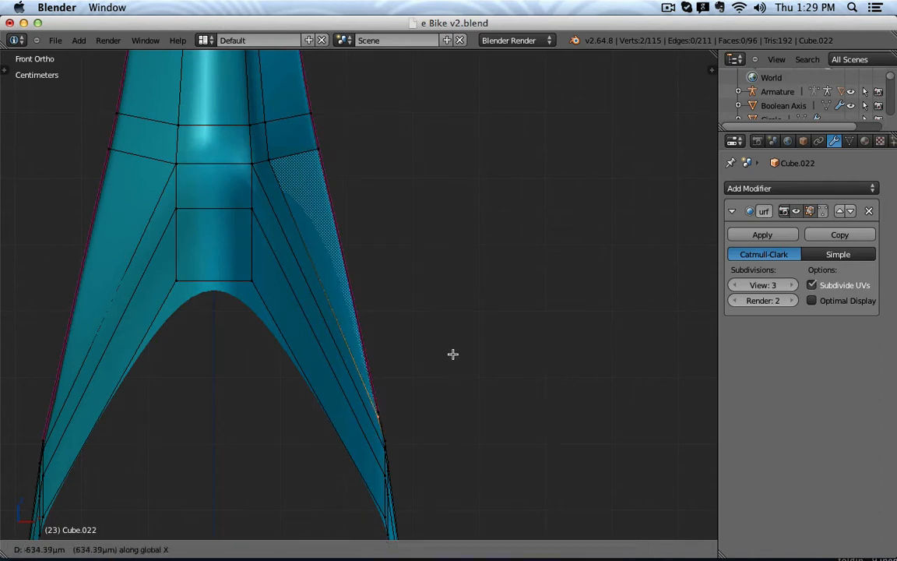
left_click(452, 354)
Check the smoothed arm from several angles in Object Mode.
key("Tab")
middle_click_drag(496, 376, 376, 386)
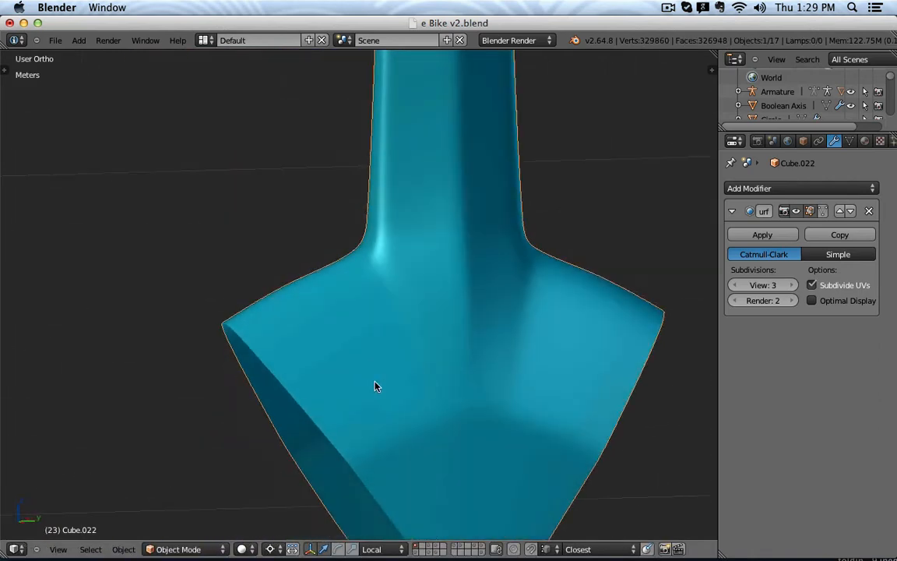
key("KP_3")
scroll(375, 382, "down", 3)
middle_click_drag(470, 365, 374, 396)
In side view, move the selected edge loop slightly up.
key("Tab")
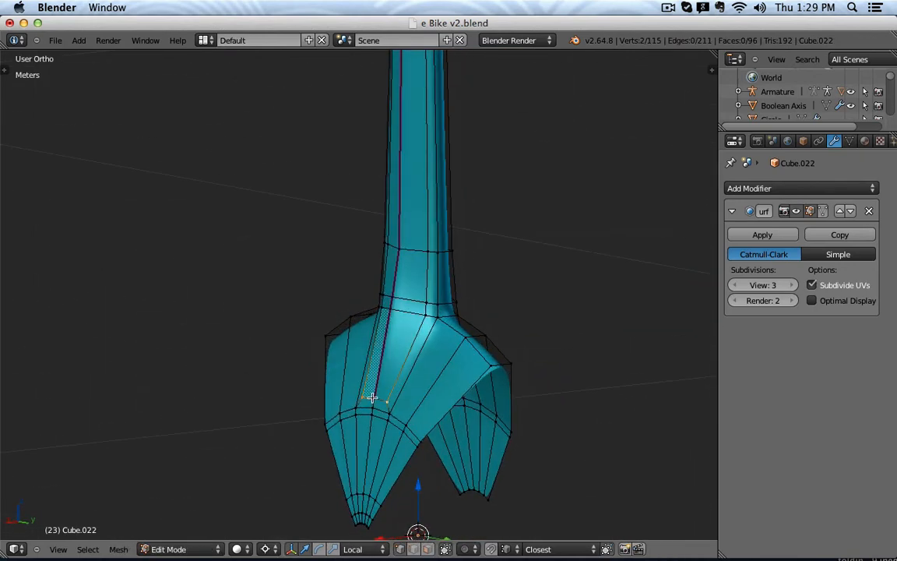
key("KP_3")
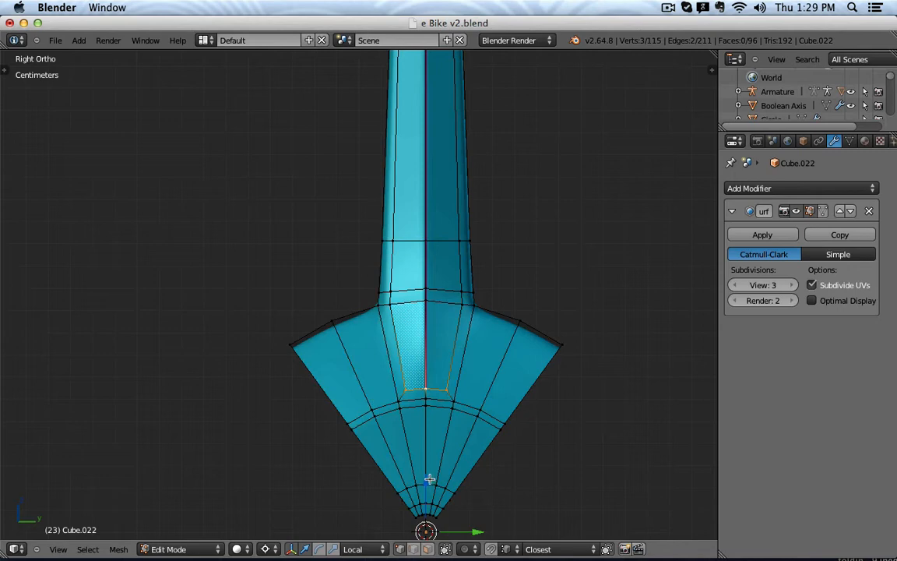
key("g")
left_click(464, 430)
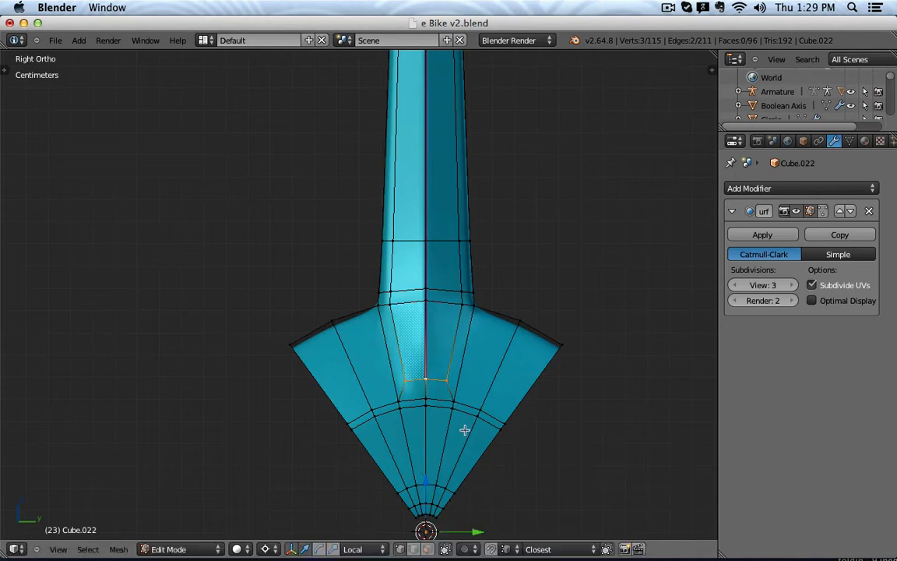
Shift the edge about 1.6 mm along X in front view and inspect the smoothed arm.
key("KP_1")
scroll(450, 386, "up", 3)
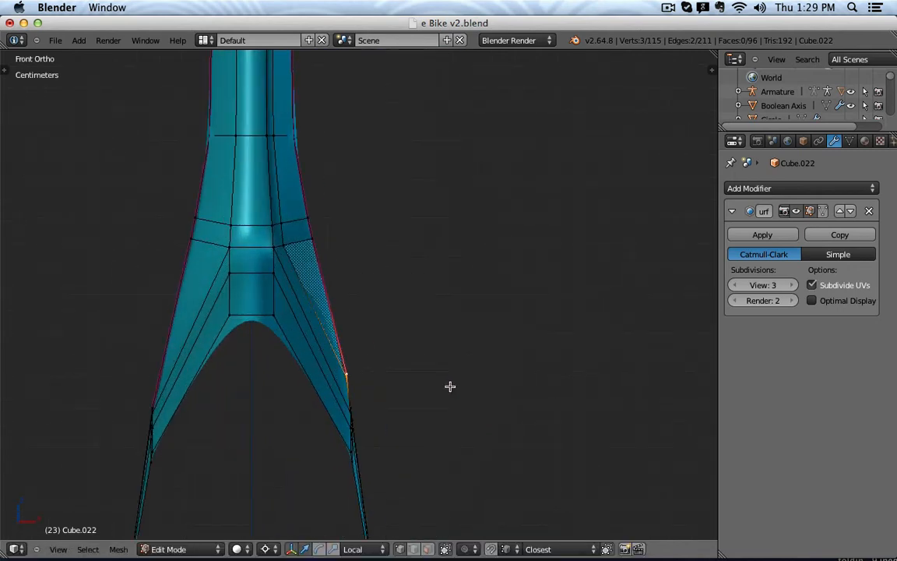
key("g")
key("x")
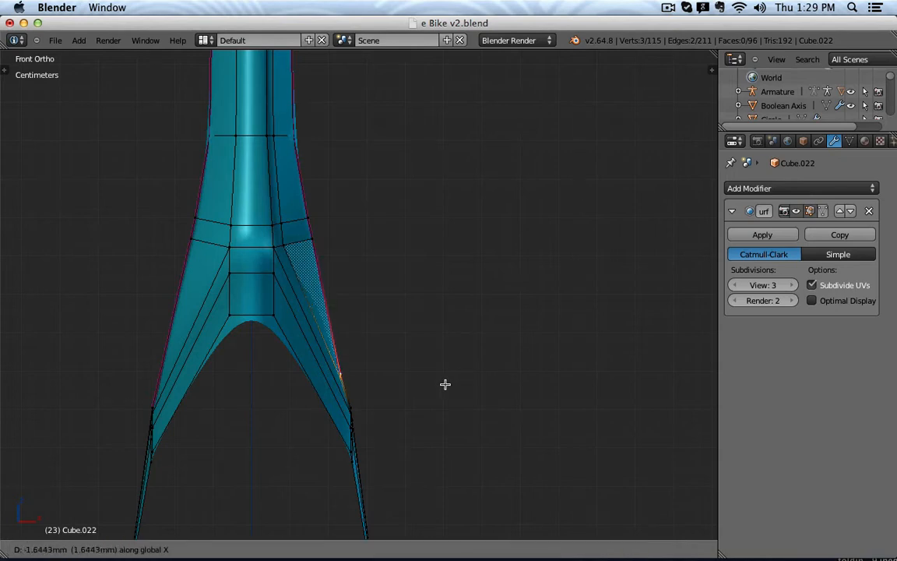
left_click(446, 384)
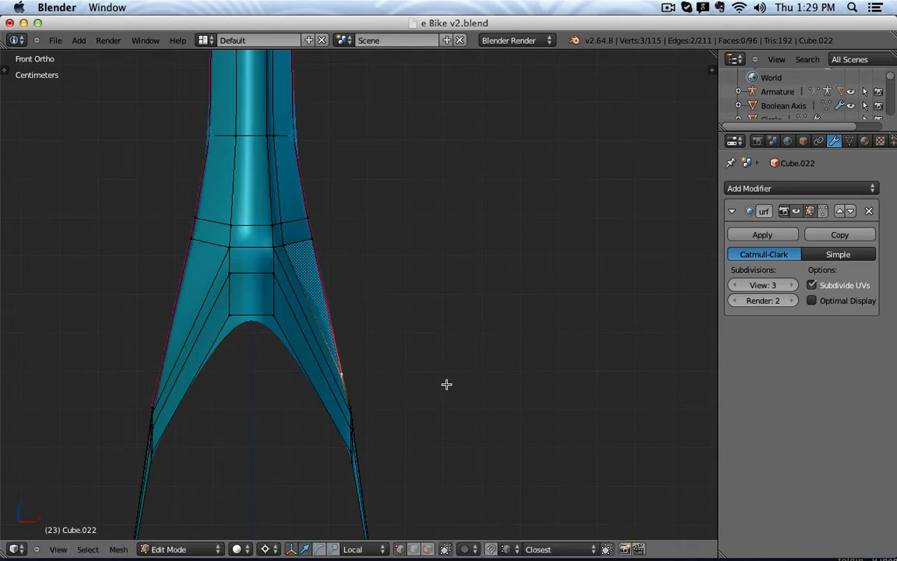
scroll(446, 384, "down", 3)
key("Tab")
middle_click_drag(515, 381, 454, 373)
key("Tab")
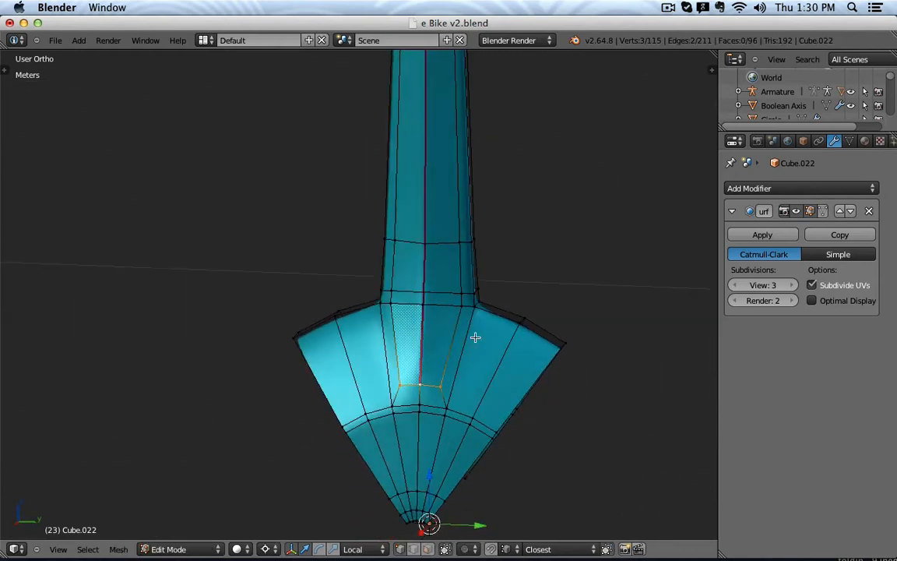
key("ctrl+r")
left_click(466, 305)
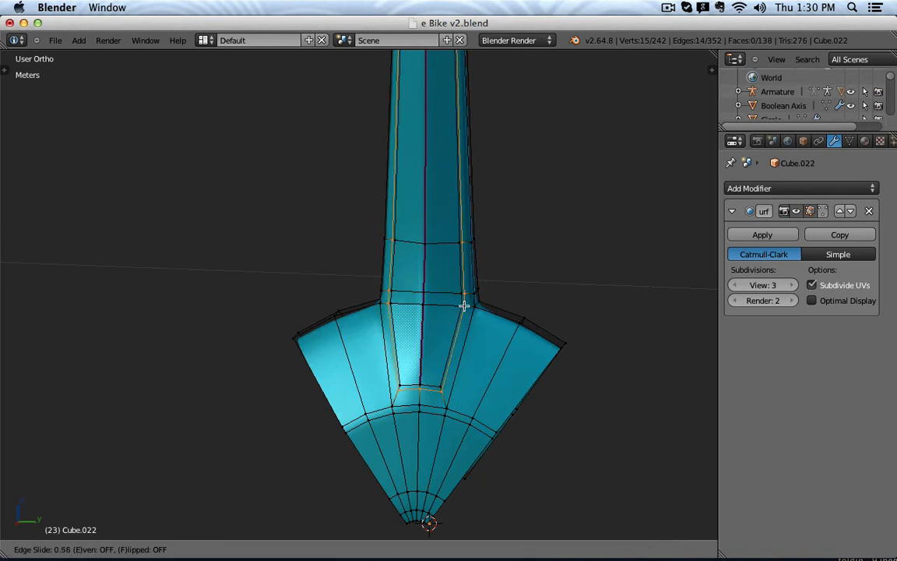
left_click(464, 306)
key("Tab")
middle_click_drag(487, 344, 514, 331)
key("Tab")
key("ctrl+r")
left_click(467, 306)
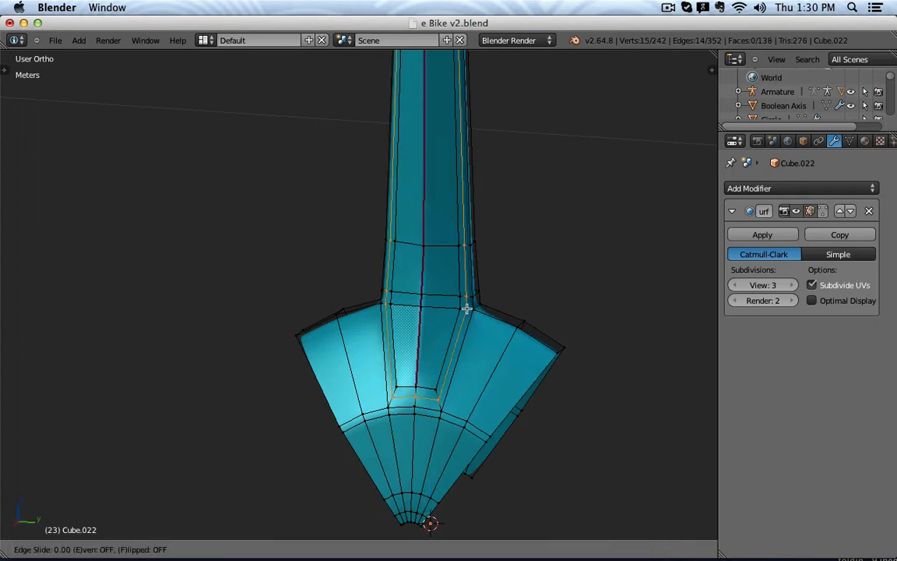
left_click(467, 325)
key("Tab")
middle_click_drag(467, 325, 494, 360)
key("Tab")
key("Tab")
scroll(494, 360, "down", 3)
In Edit Mode, add centre loop cuts through the arm from Front view and Top view.
key("KP_3")
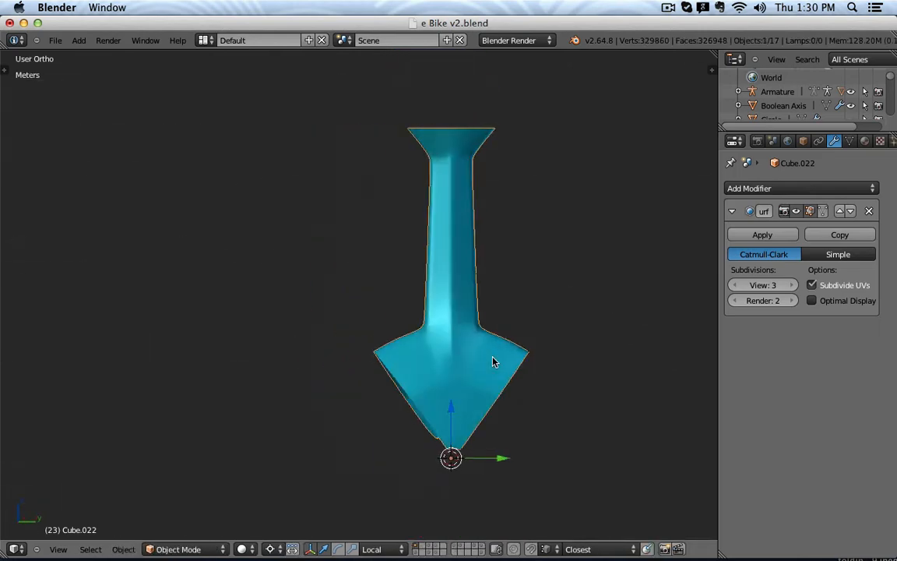
key("KP_1")
key("Tab")
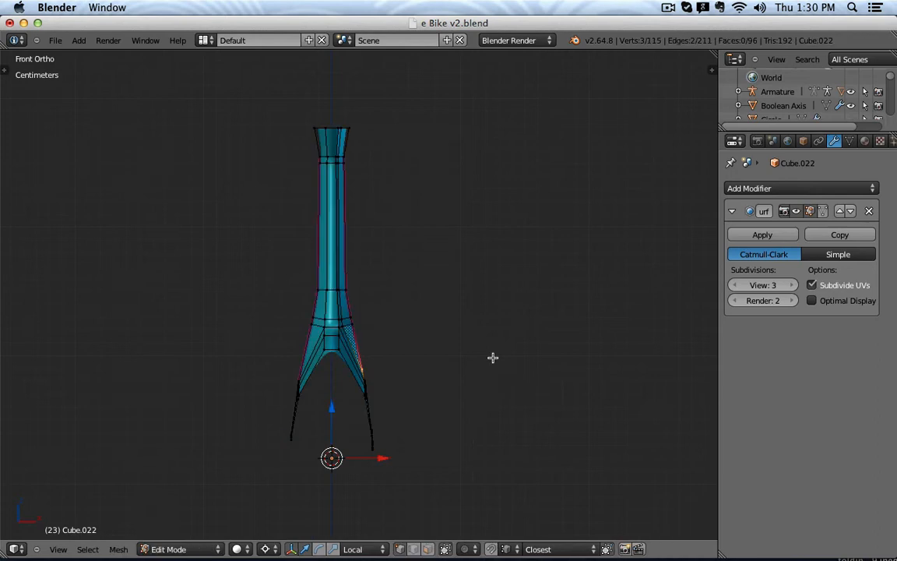
key("a")
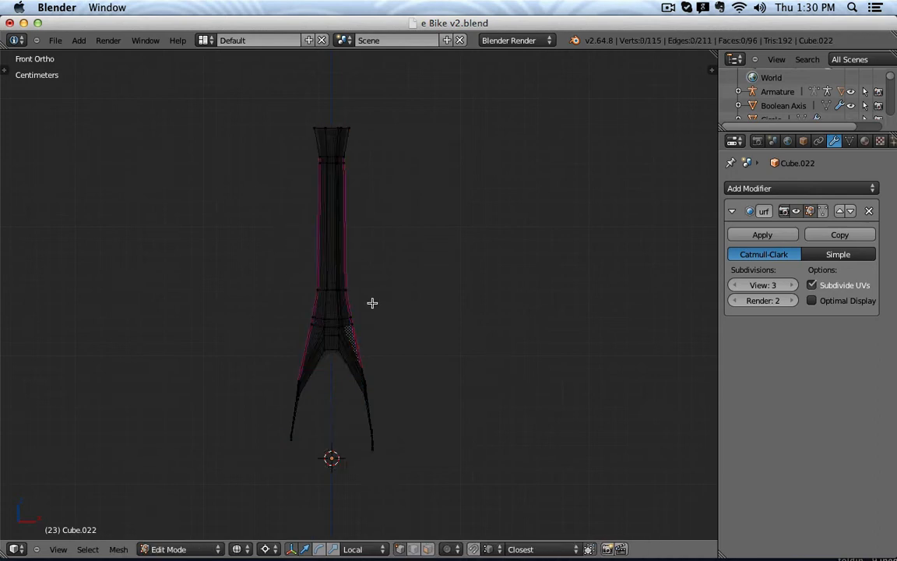
key("ctrl+r")
left_click(330, 347)
left_click(331, 346)
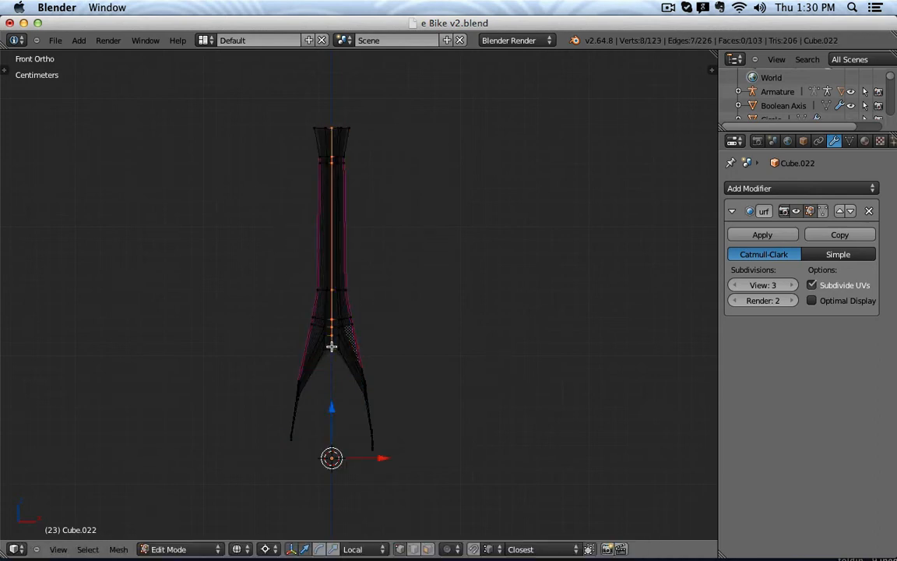
key("KP_7")
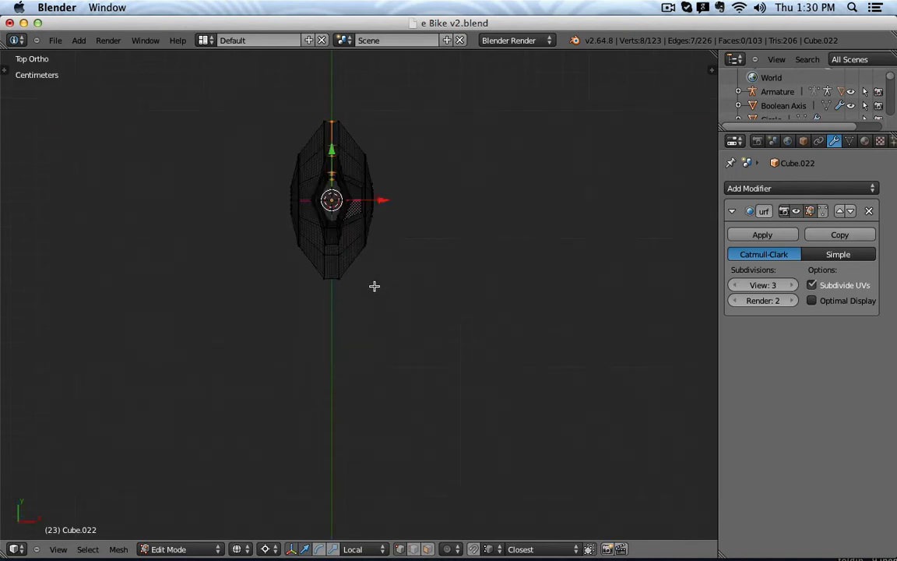
key("ctrl+r")
left_click(333, 275)
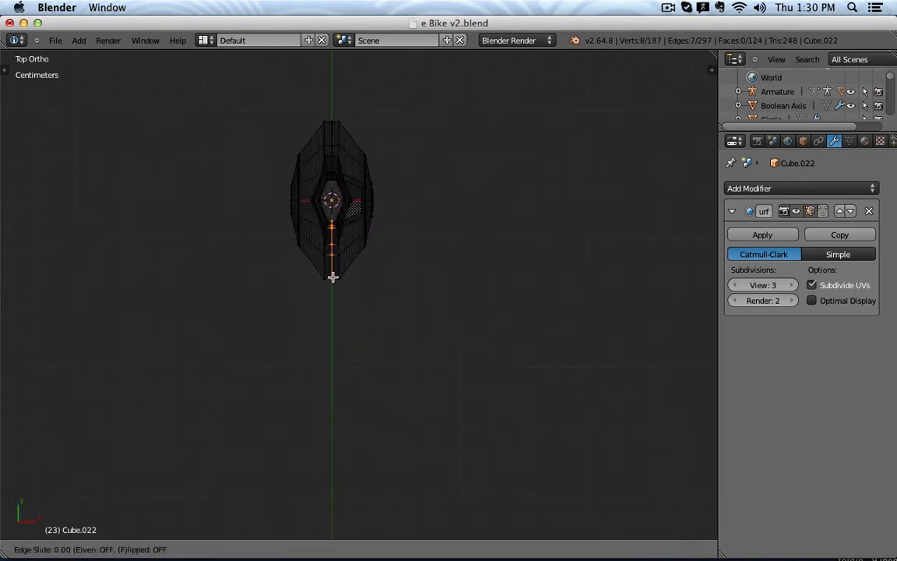
left_click(333, 276)
Box-select the left half of the arm in Front view.
key("KP_1")
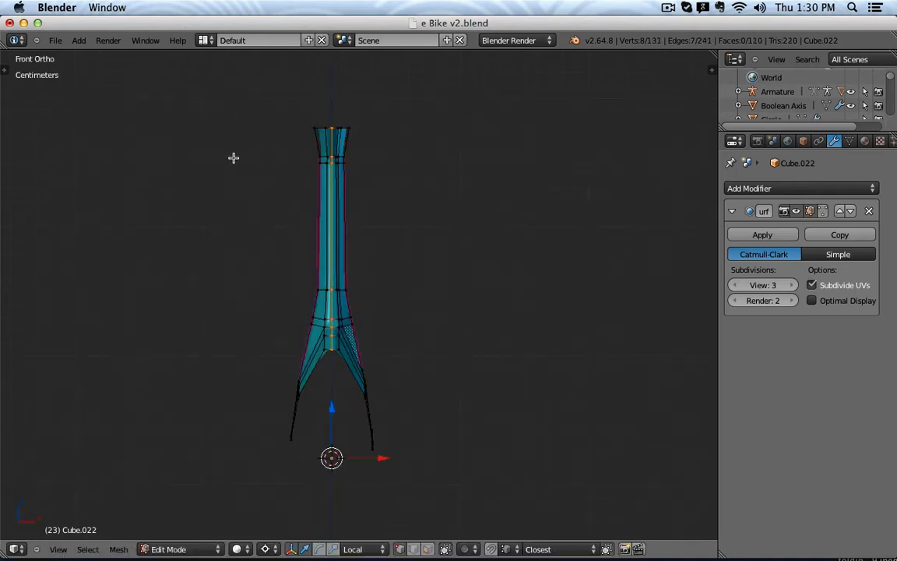
key("a")
key("b")
left_click_drag(214, 96, 328, 489)
Delete the selected left-half edges and add a Mirror modifier to the half arm.
key("x")
left_click(482, 342)
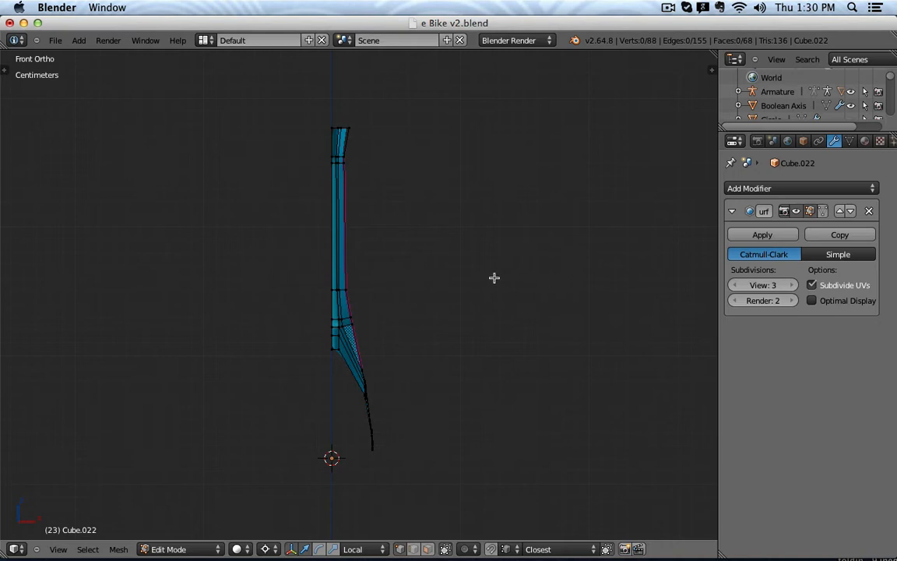
left_click(727, 189)
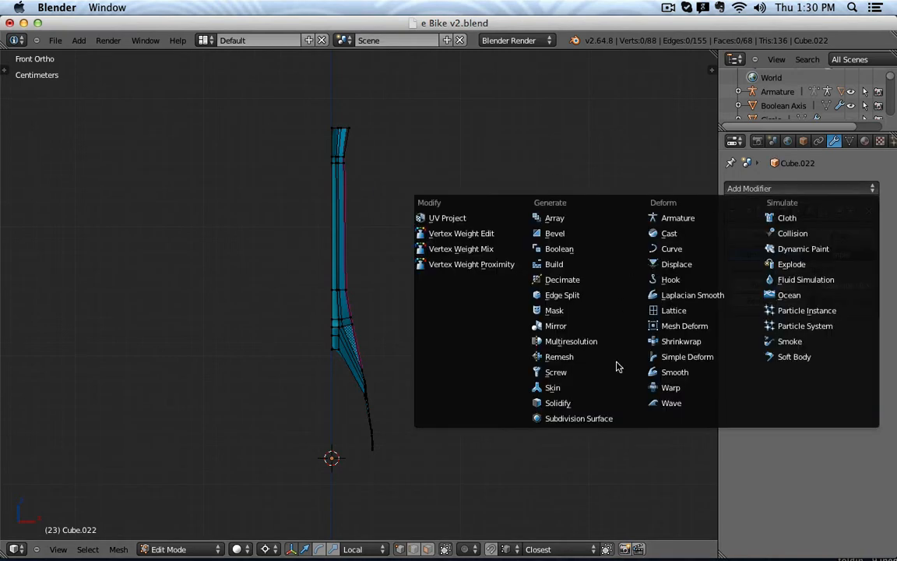
left_click(580, 326)
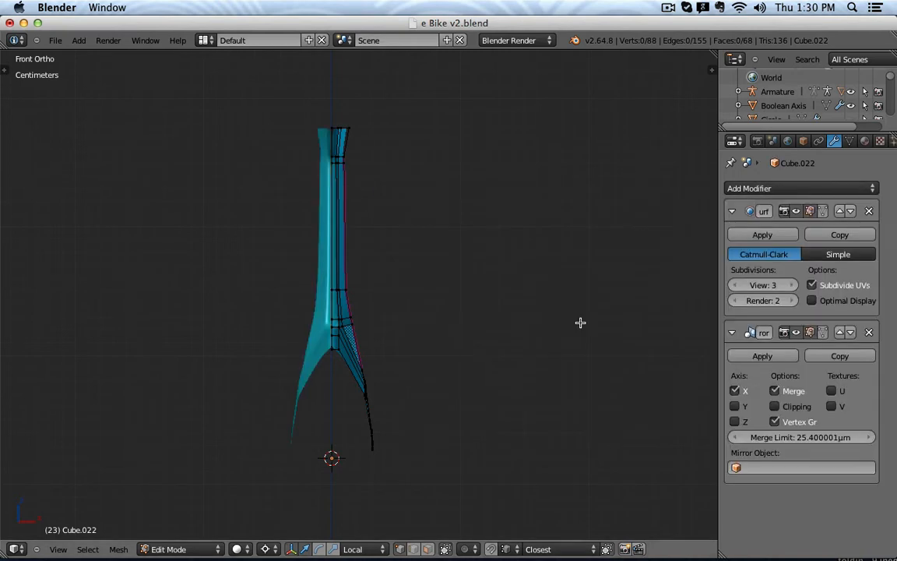
middle_click_drag(496, 254, 480, 295)
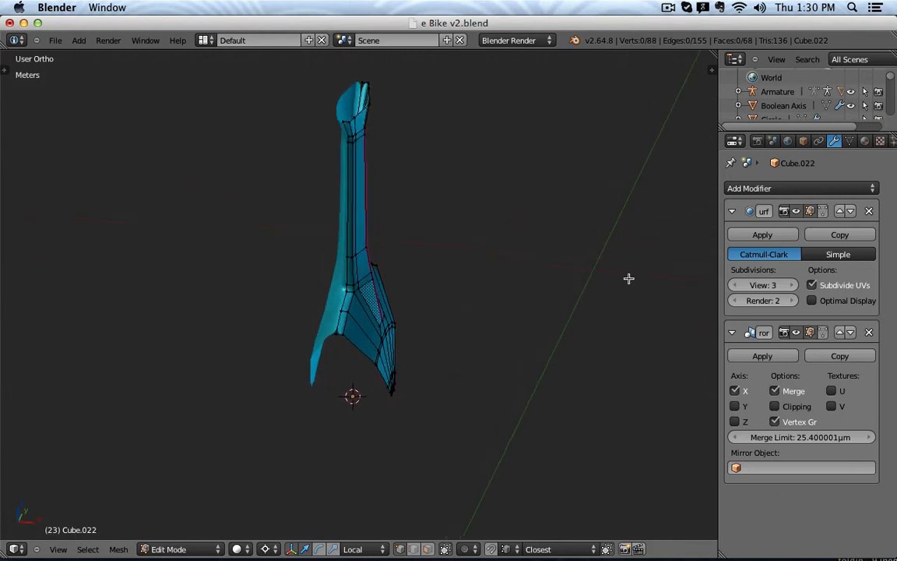
Move the Mirror modifier above Subdivision Surface and apply it.
left_click(839, 332)
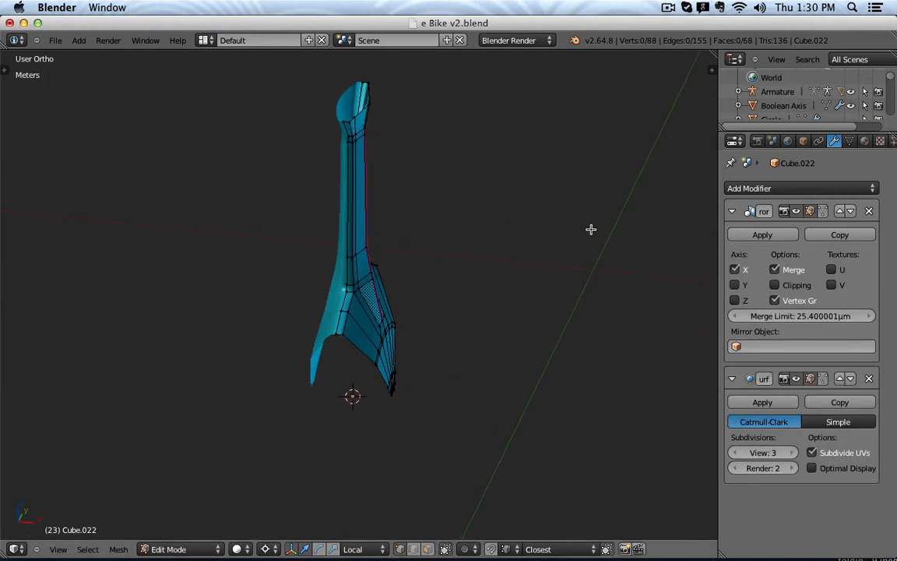
key("Tab")
left_click(784, 236)
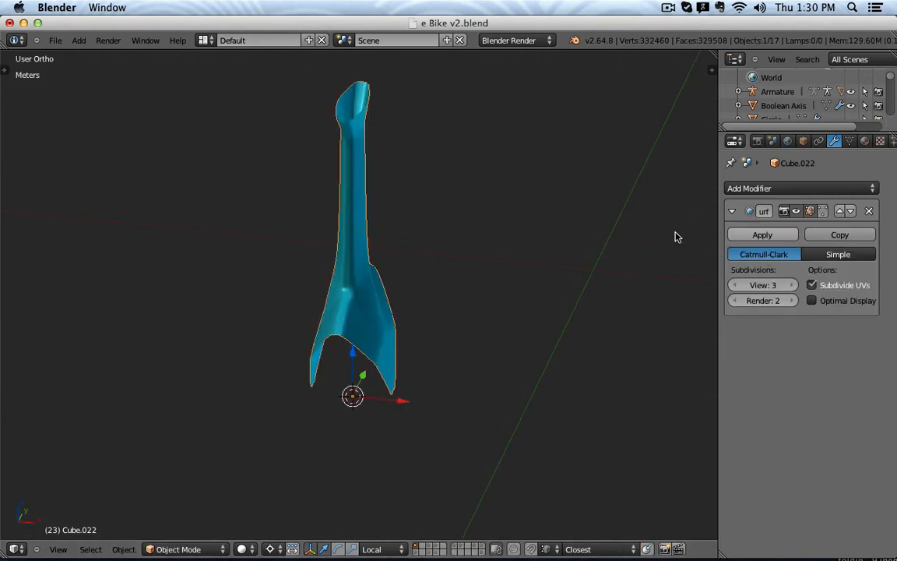
key("Tab")
Delete two surplus edge loops, trimming the mirrored arm from 160 to 144 vertices.
right_click(340, 319, "alt")
key("x")
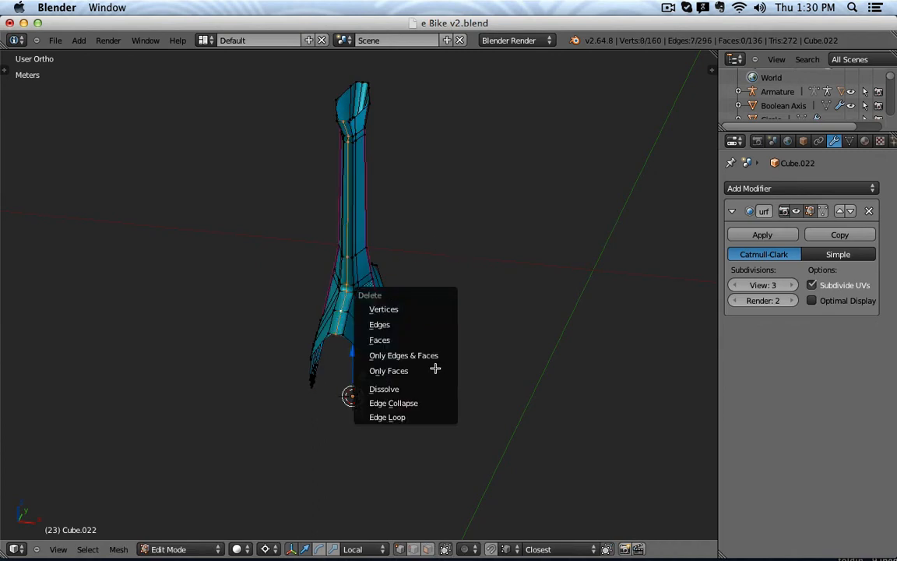
left_click(434, 417)
middle_click_drag(552, 278, 400, 292)
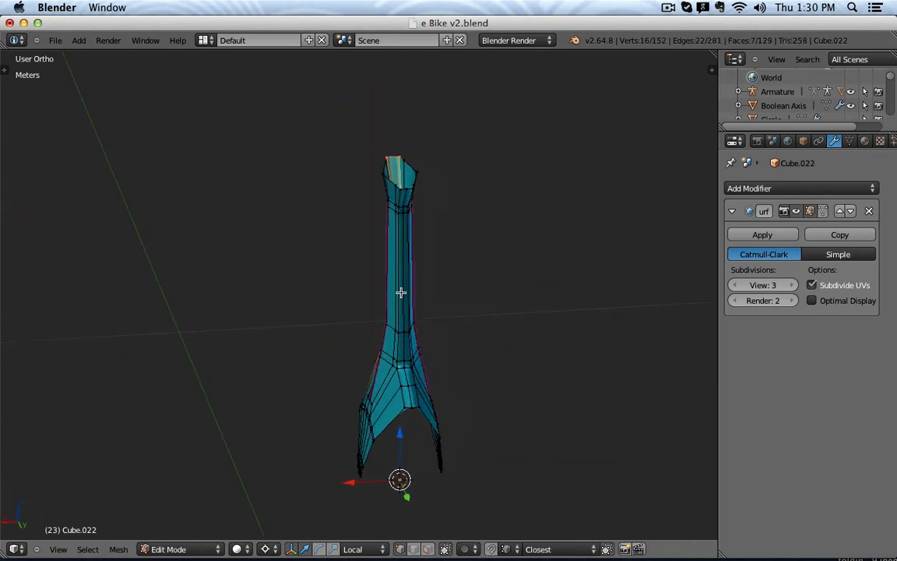
key("x")
left_click(404, 290)
key("Tab")
middle_click_drag(470, 320, 444, 295)
key("Tab")
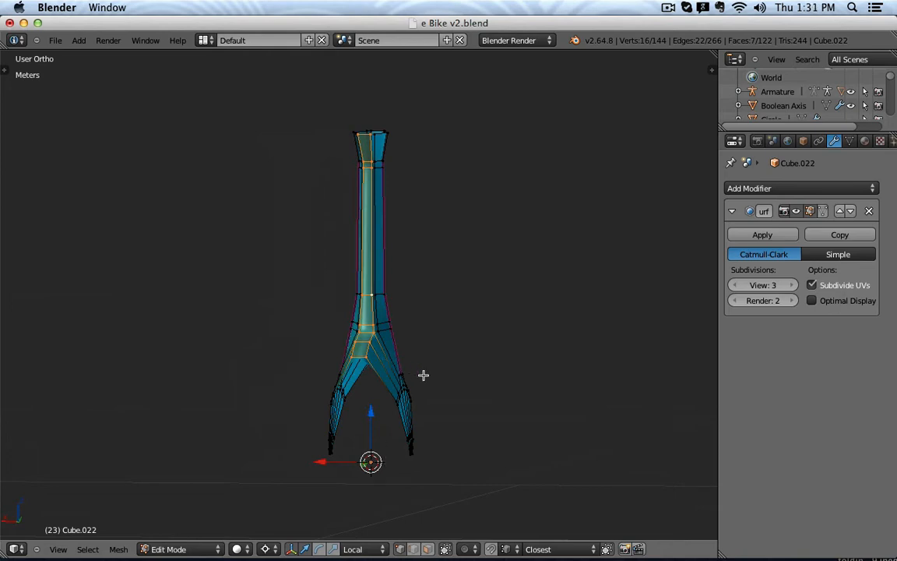
middle_click_drag(450, 379, 358, 397)
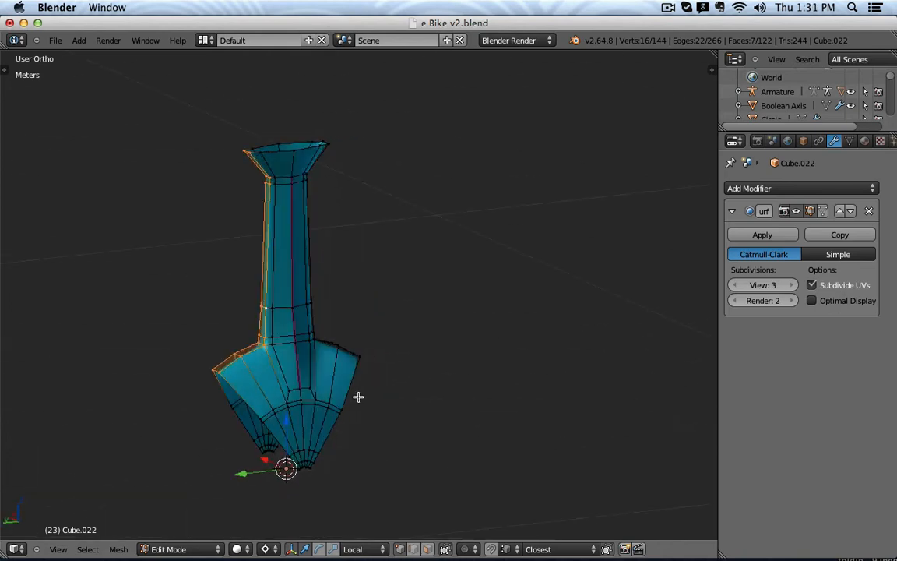
key("KP_3")
key("KP_1")
key("KP_3")
key("Tab")
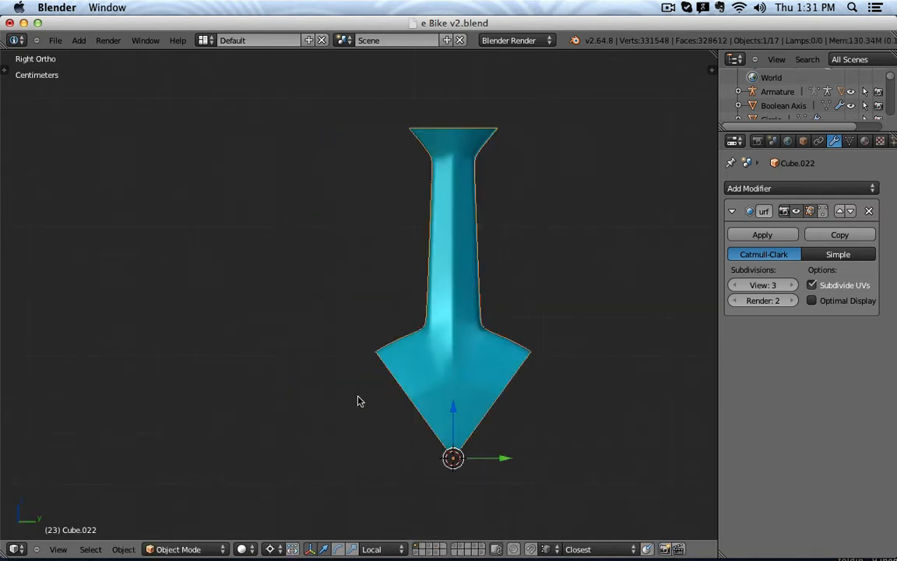
scroll(360, 399, "down", 2)
mouse_move(485, 375)
middle_mouse_down("shift")
mouse_move(507, 391)
mouse_move(500, 367)
middle_mouse_up("shift")
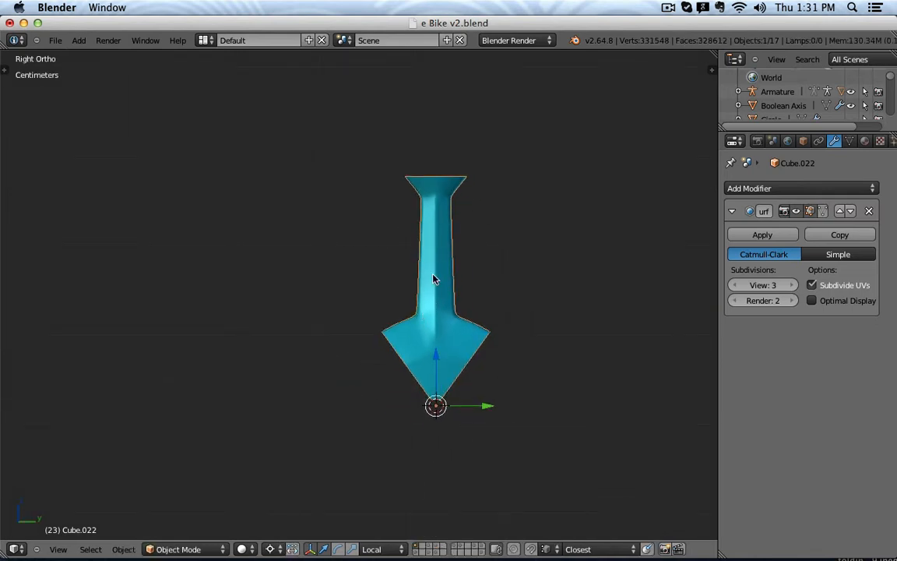
key("Tab")
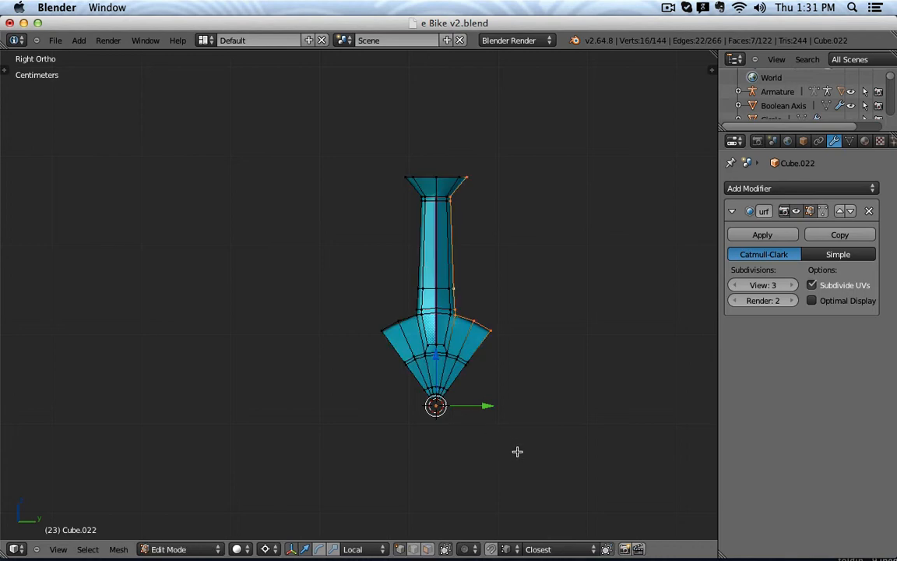
middle_click_drag(505, 399, 495, 320, "shift")
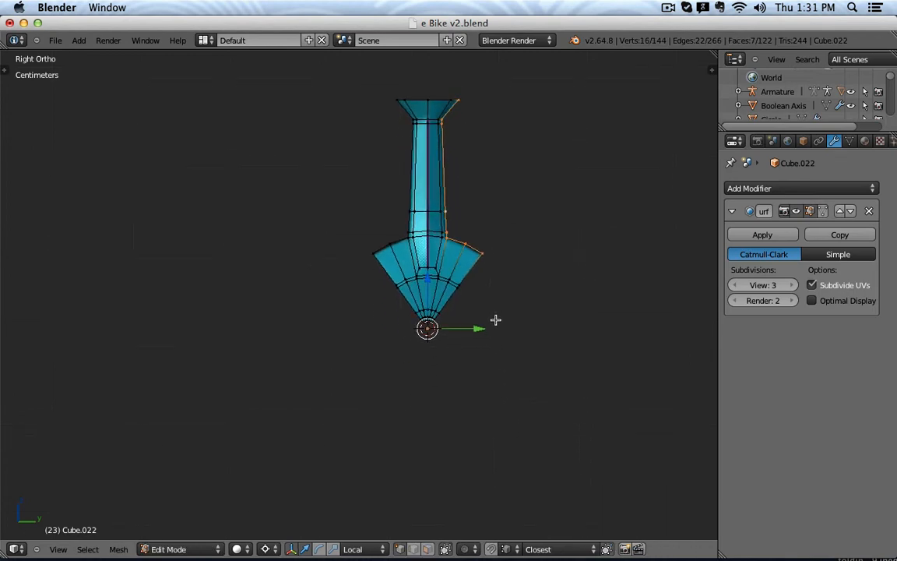
key("a")
key("a")
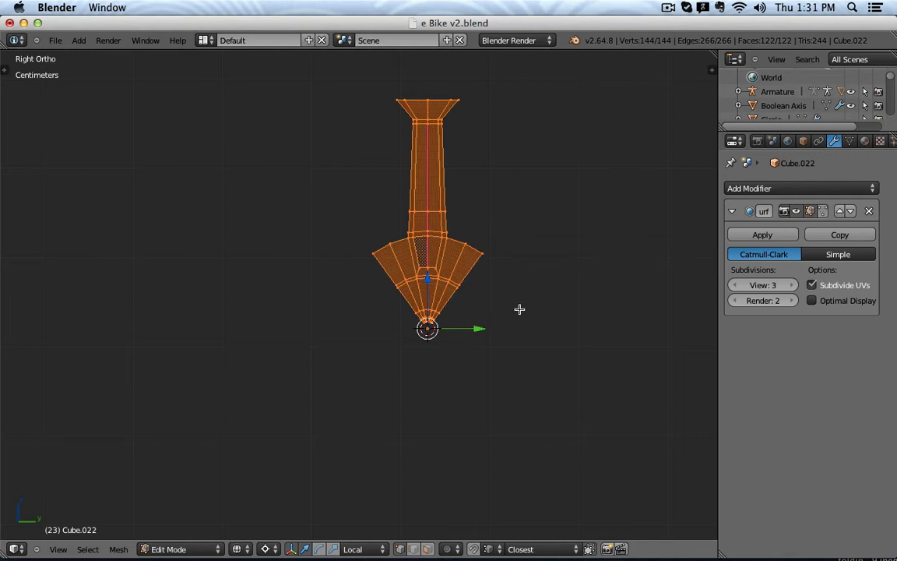
key("Tab")
In solid Edit Mode, duplicate the arm twice, rotating each copy 72° around the hub.
key("z")
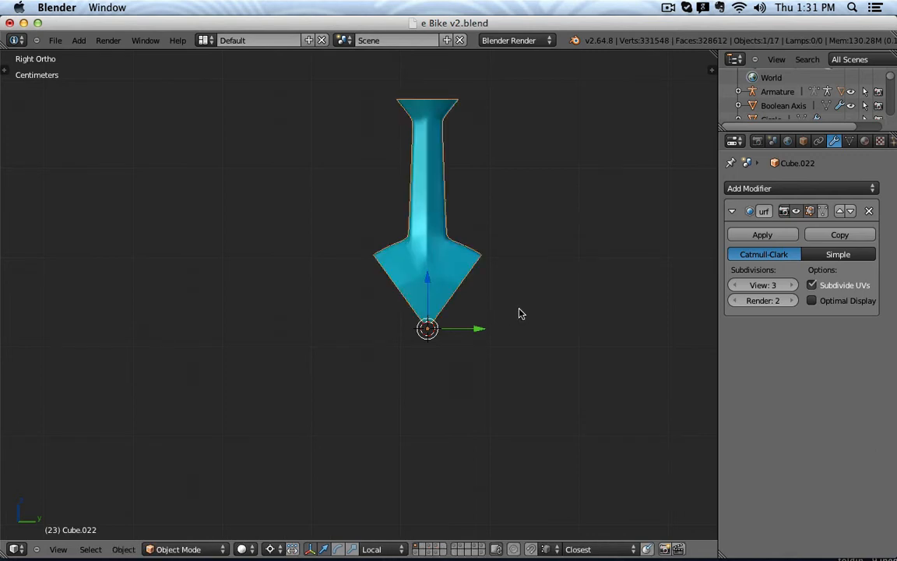
key("Tab")
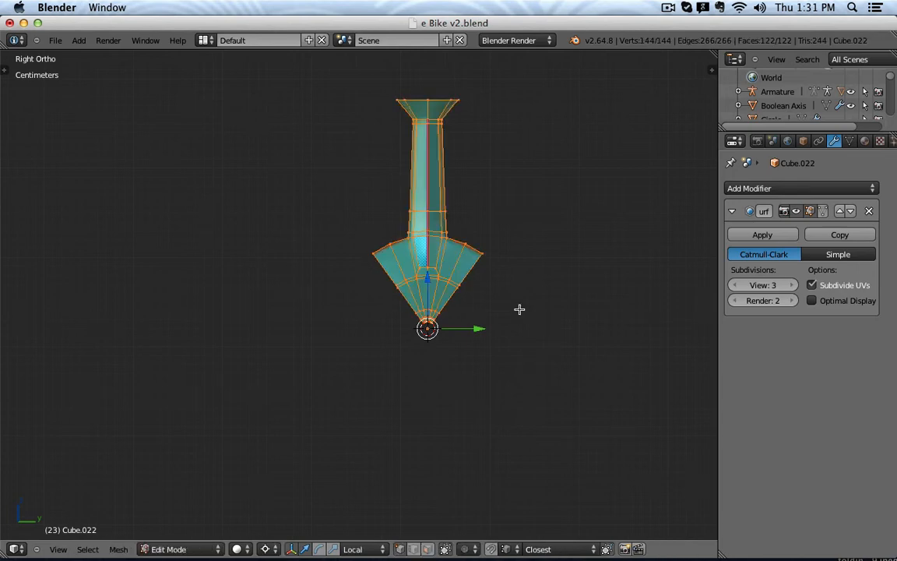
key("shift+d")
right_click(520, 309)
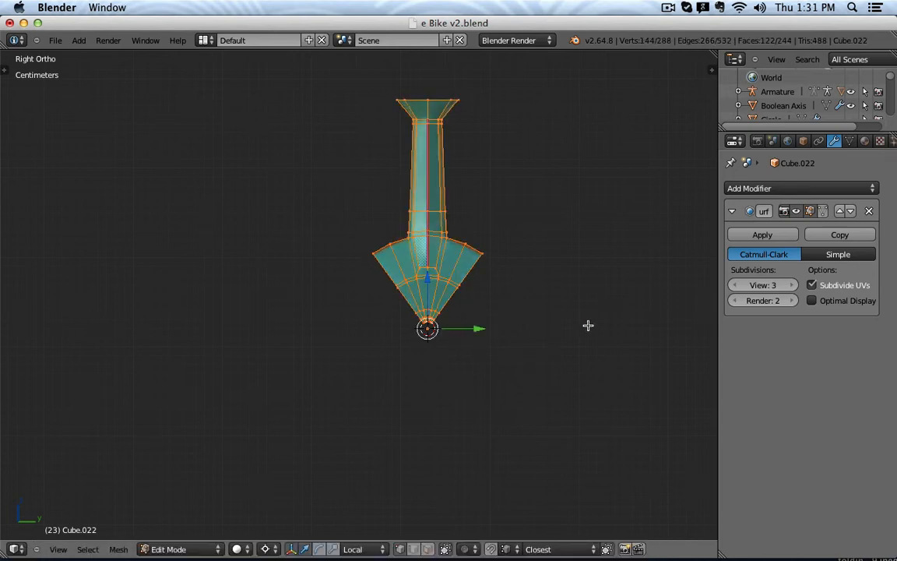
type("r72")
key("Return")
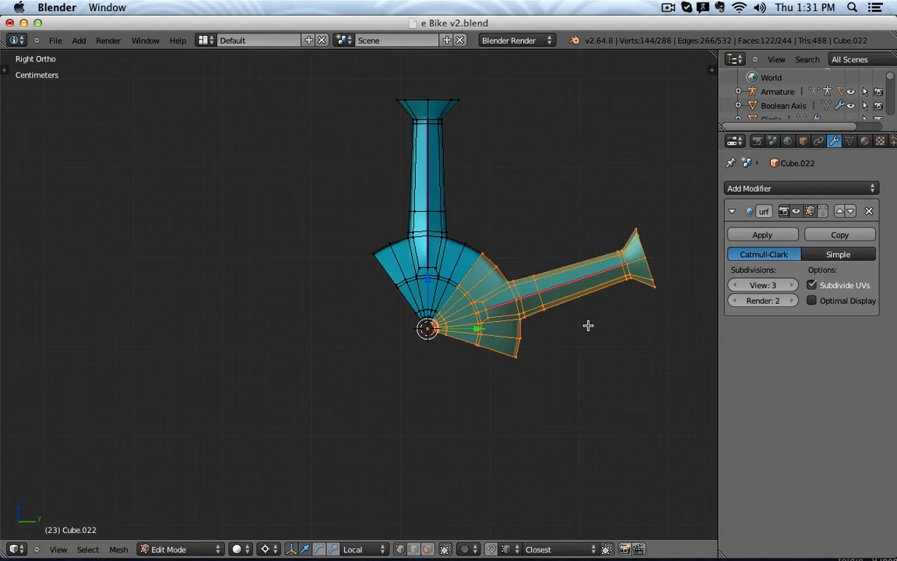
key("shift+d")
type("r72")
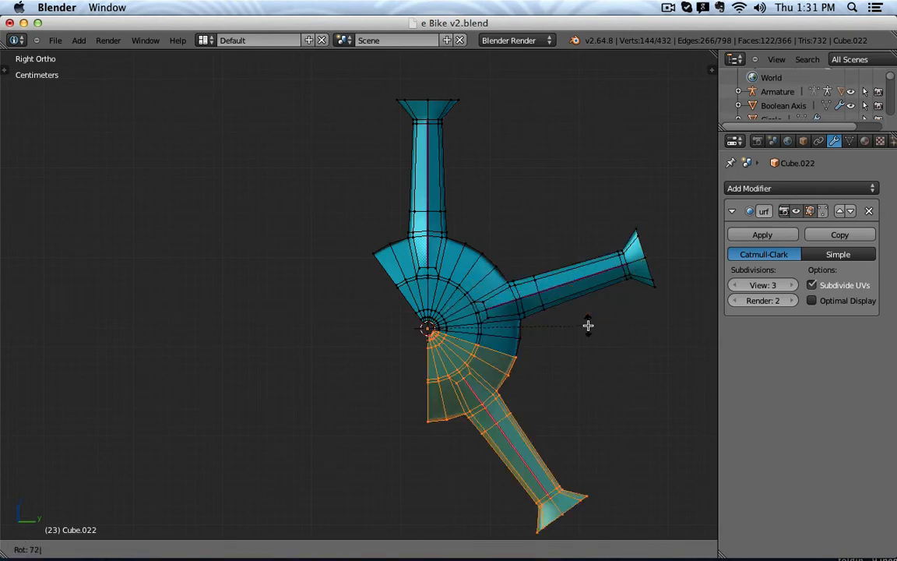
key("Return")
Make two more 72°-rotated copies to complete the five-arm star.
key("shift+d")
right_click(588, 325)
type("r")
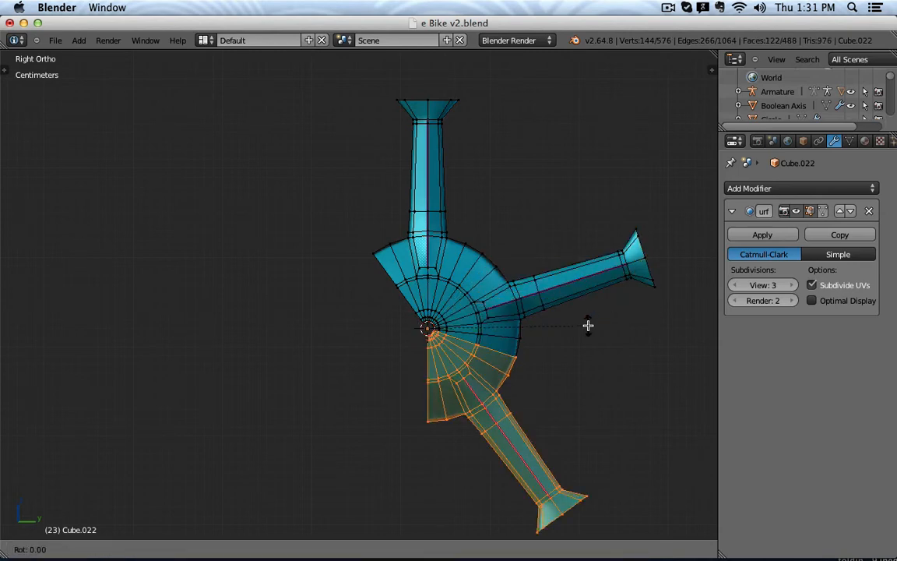
type("72")
key("Return")
key("shift+d")
right_click(588, 325)
type("r")
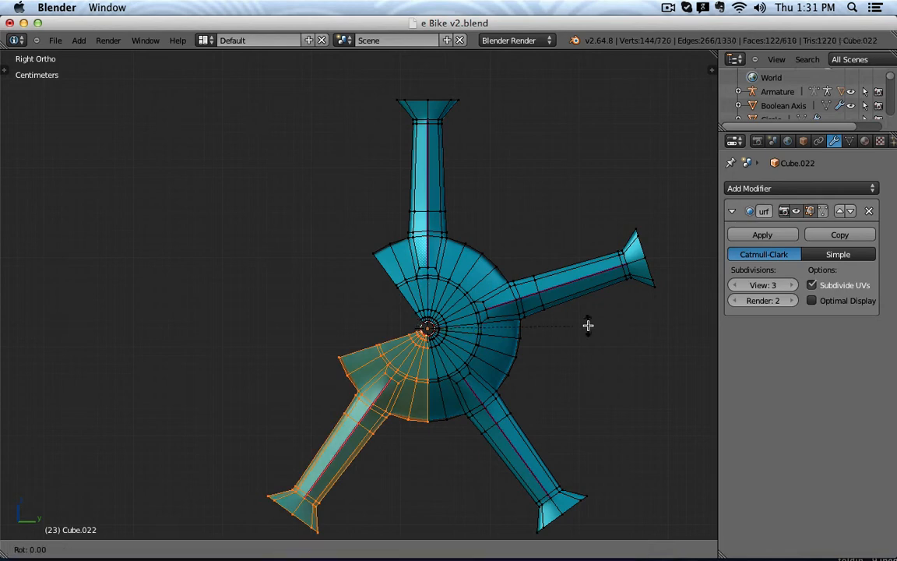
type("72")
key("Return")
Select all and Remove Doubles, merging 60 overlapping vertices to leave 660.
key("a")
key("a")
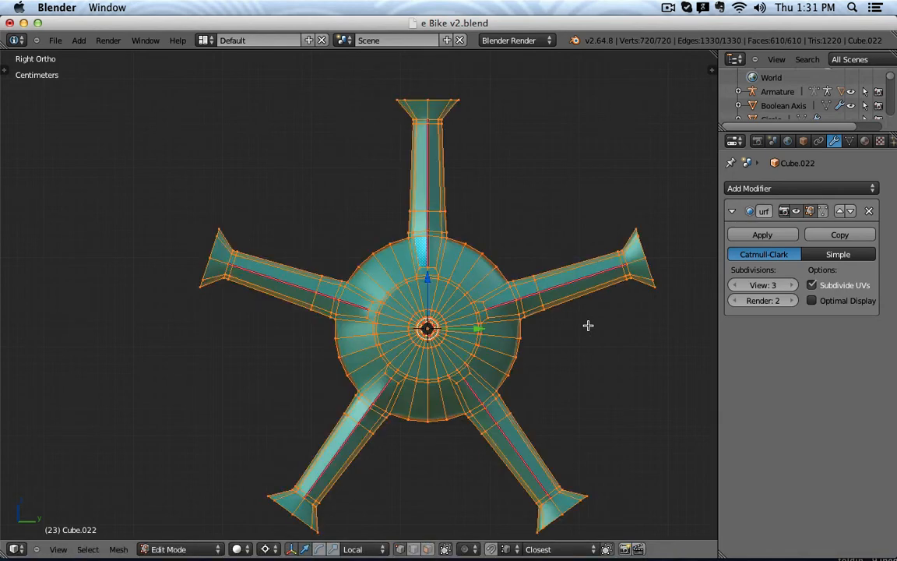
key("w")
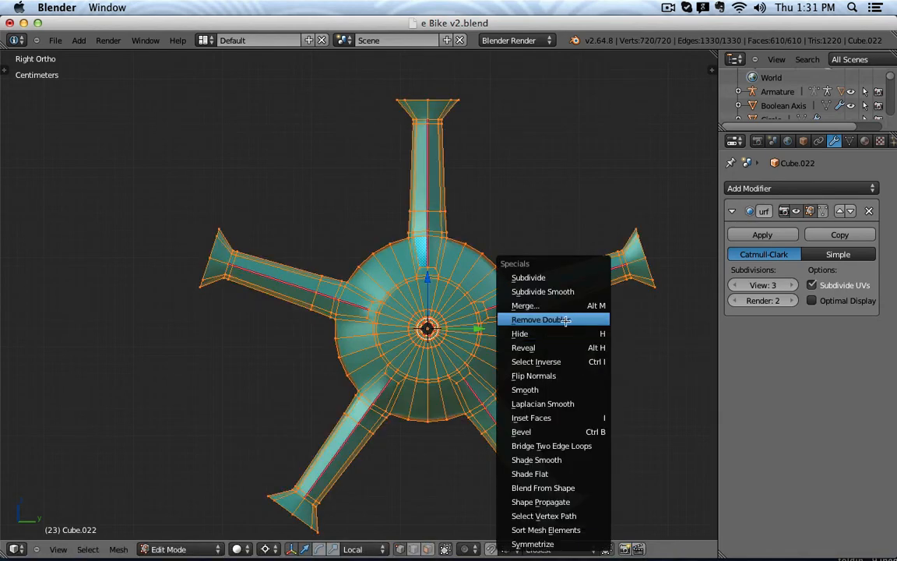
left_click(562, 288)
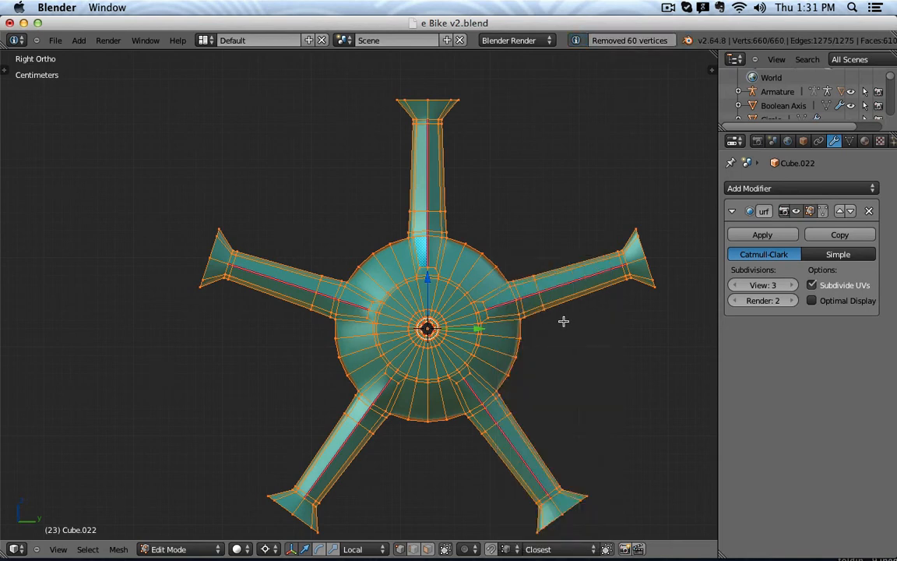
Inspect the smoothed five-spoke hub in Object Mode from side and perspective views.
mouse_move(594, 323)
middle_mouse_down()
mouse_move(525, 354)
mouse_move(546, 360)
mouse_move(597, 338)
middle_mouse_up()
key("Tab")
scroll(596, 338, "down", 2)
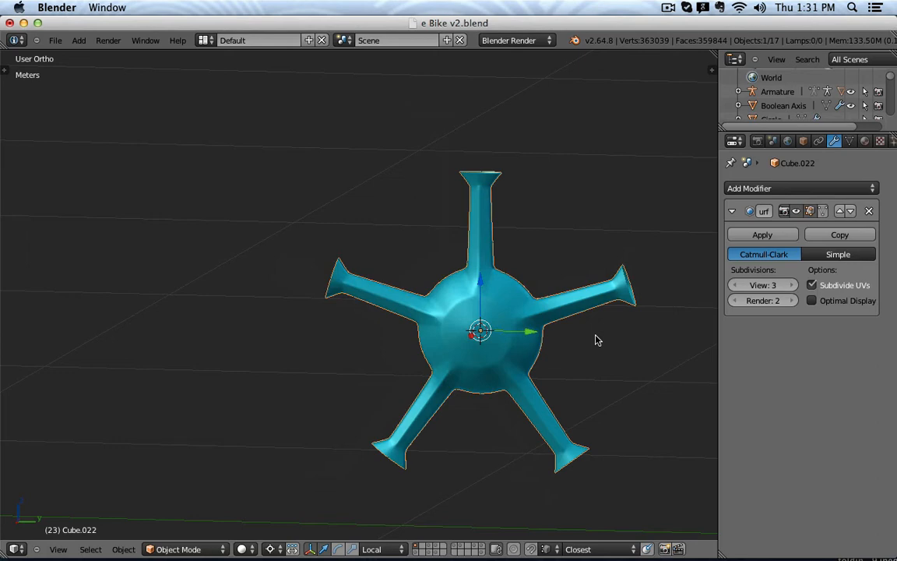
key("KP_3")
scroll(574, 319, "up", 6)
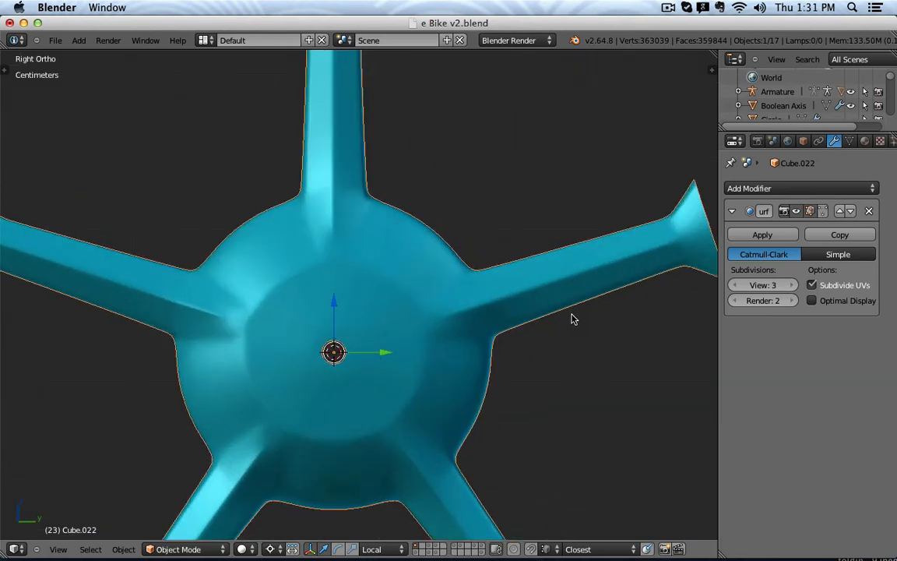
scroll(484, 284, "down", 4)
middle_click_drag(484, 284, 399, 259)
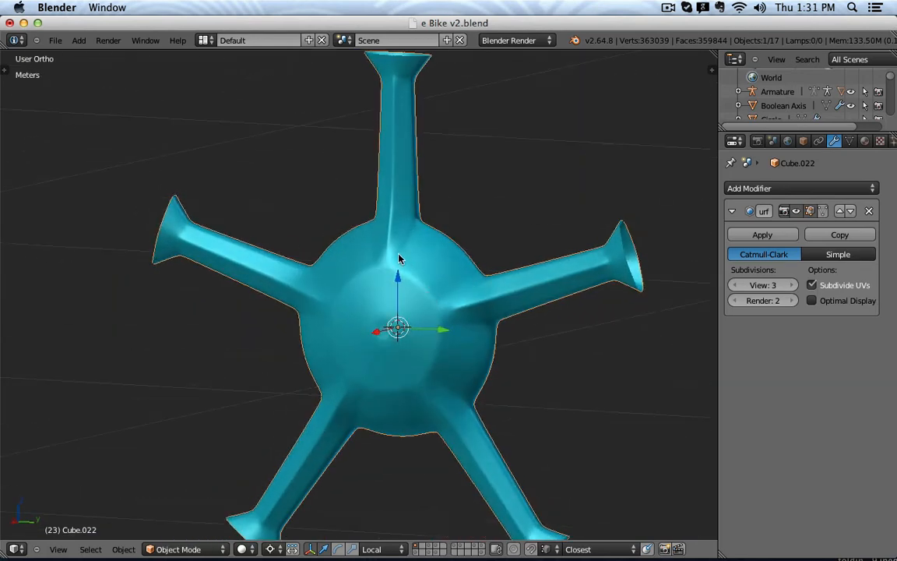
key("Tab")
scroll(399, 259, "up", 3)
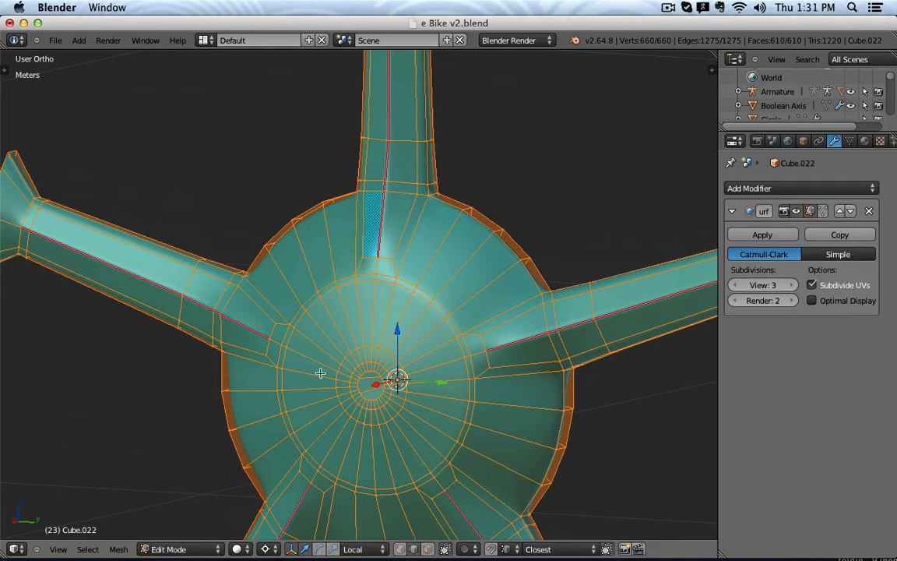
Circle-select the ten spoke-to-hub junction edges in wireframe side view.
right_click(275, 341)
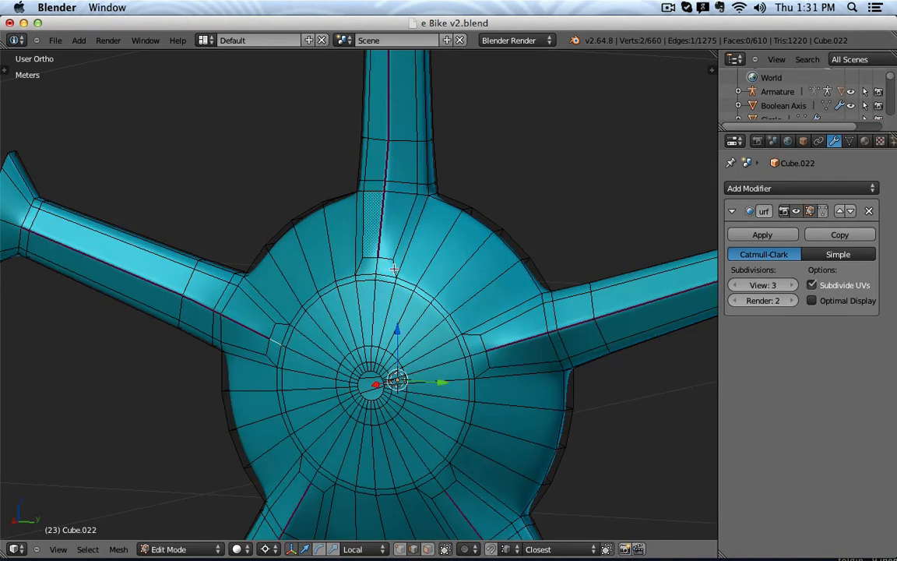
key("KP_3")
key("z")
key("c")
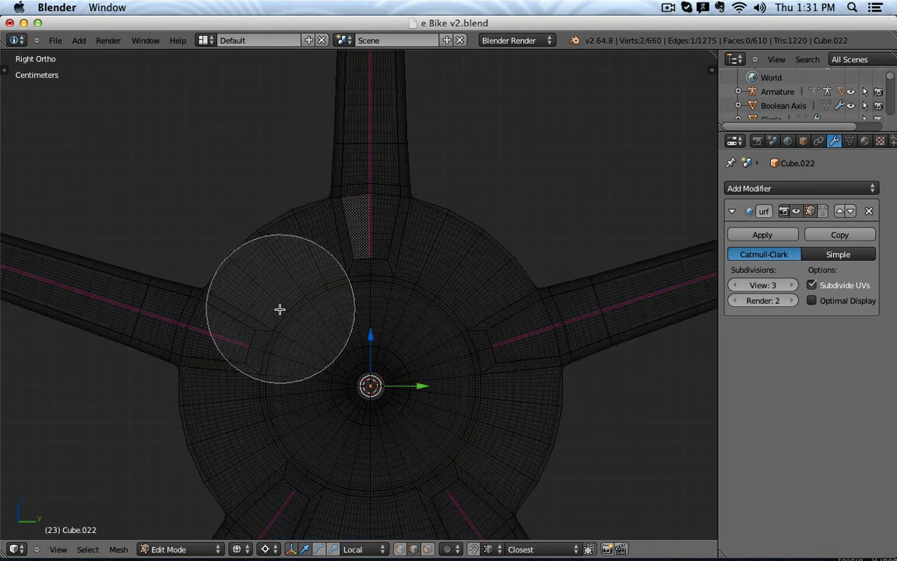
scroll(253, 352, "up", 15)
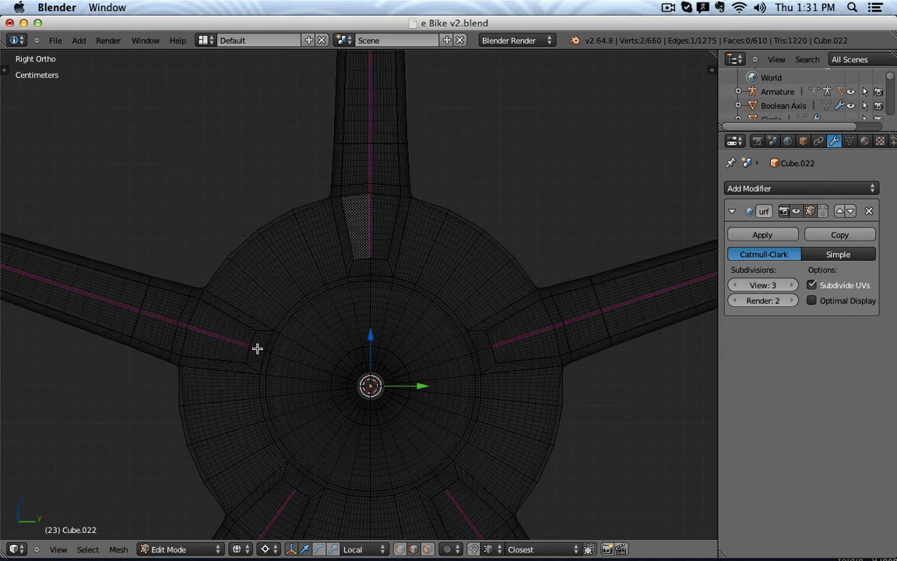
mouse_move(258, 348)
left_mouse_down()
mouse_move(399, 270)
mouse_move(362, 269)
mouse_move(467, 319)
mouse_move(485, 344)
mouse_move(554, 389)
left_mouse_up()
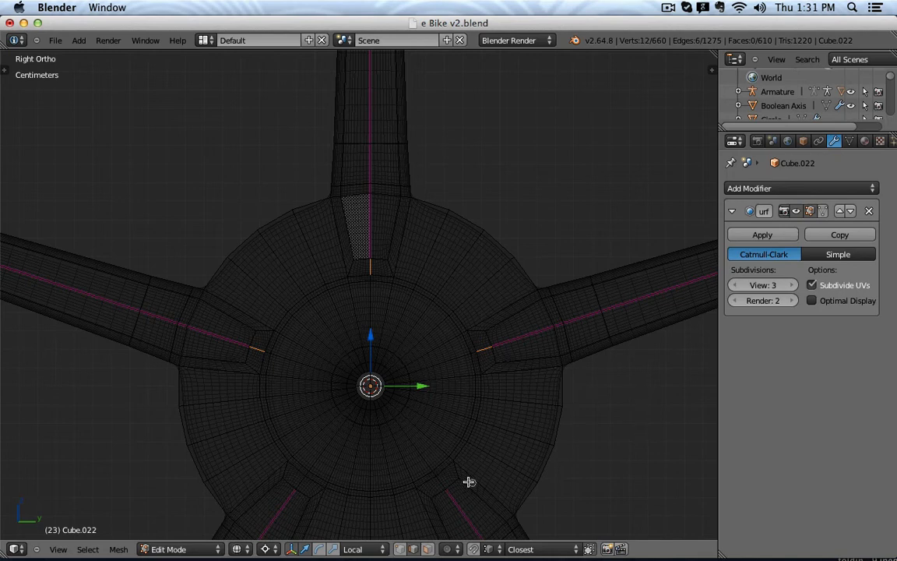
left_click_drag(440, 481, 300, 483)
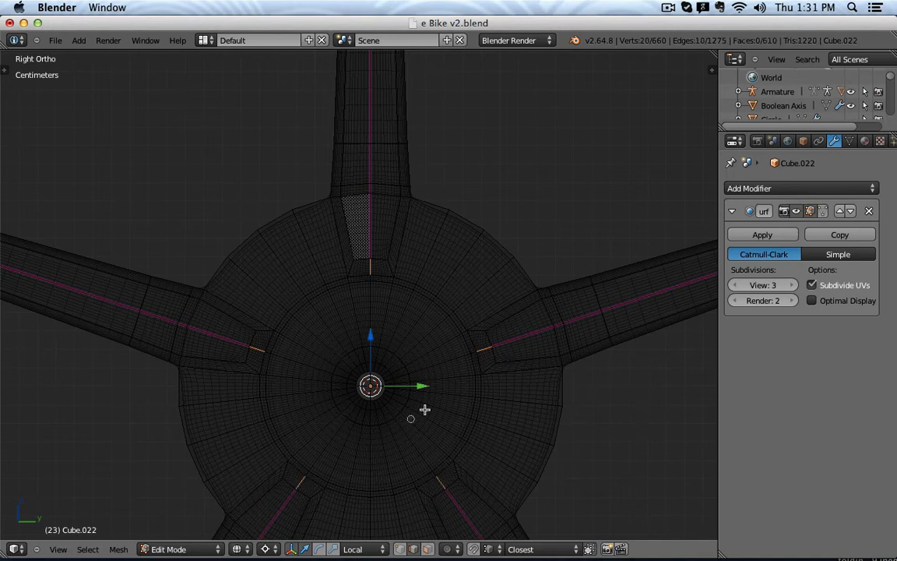
Set the selected edges' Mean Crease to 0.600 and inspect the creased hub.
key("n")
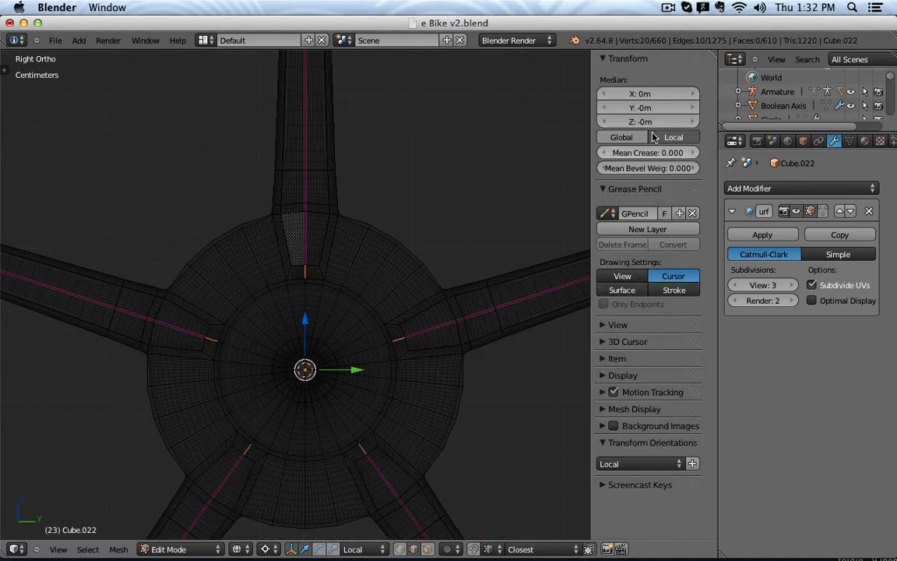
left_click(651, 152)
key("Escape")
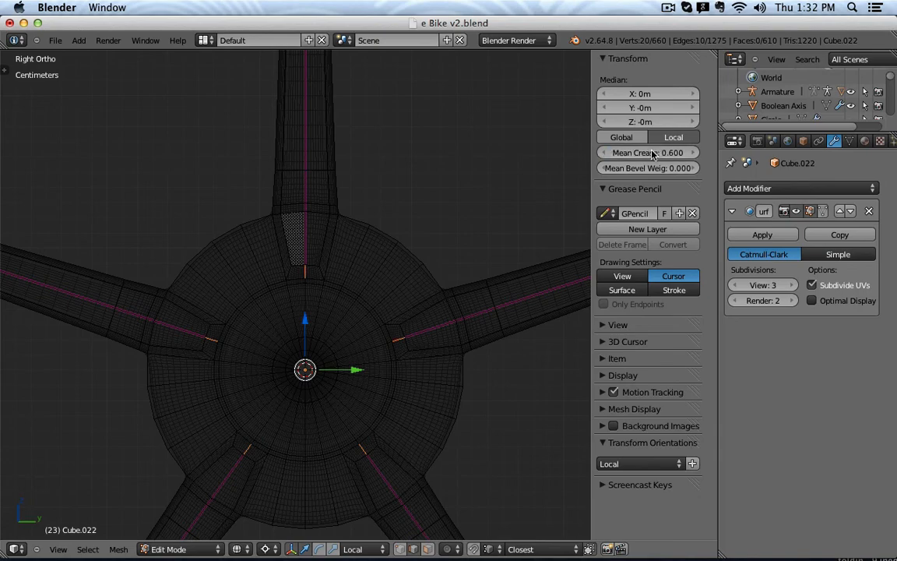
key("Tab")
middle_click_drag(498, 244, 432, 305)
scroll(440, 267, "down", 3)
key("n")
scroll(430, 301, "up", 4)
key("Tab")
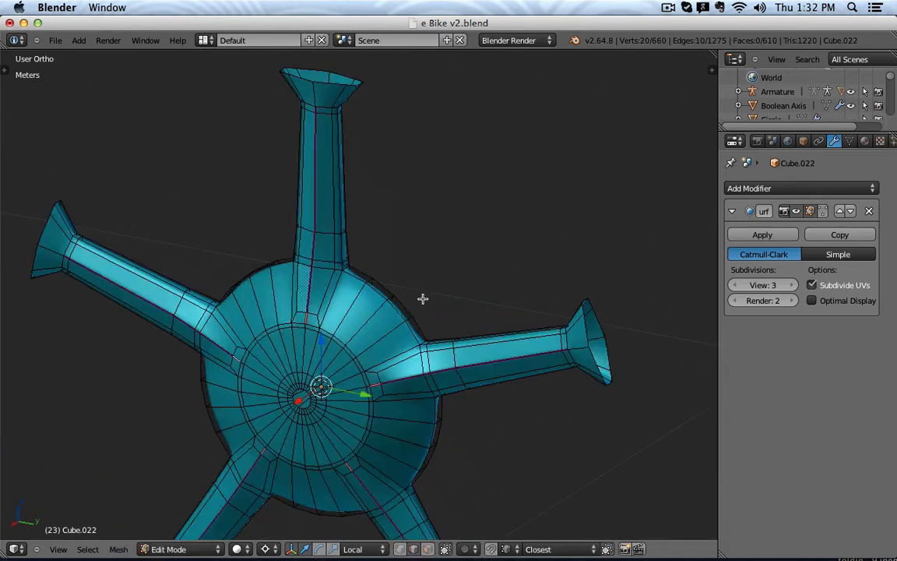
Undo back past the duplicates until only the single 144-vertex spoke remains.
key("Tab")
key("KP_1")
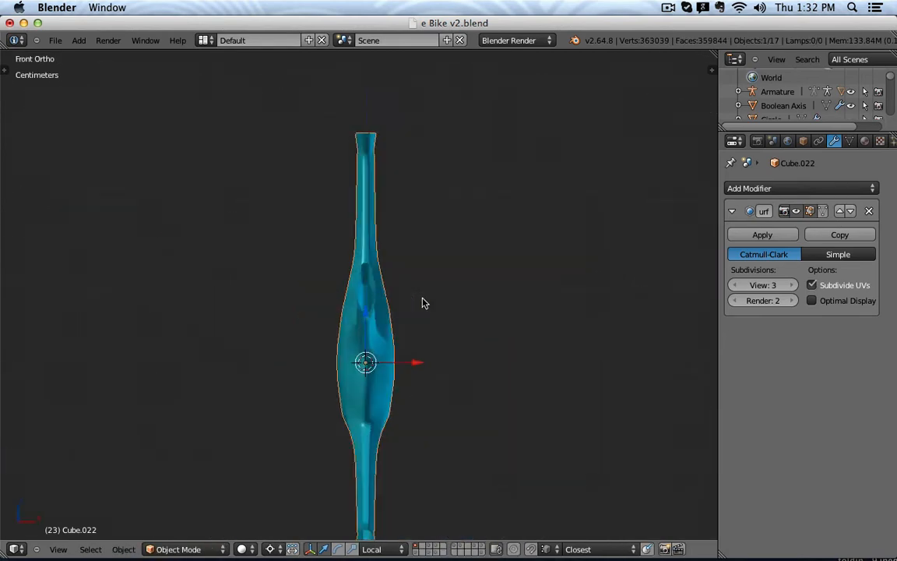
key("KP_3")
key("Tab")
key("a")
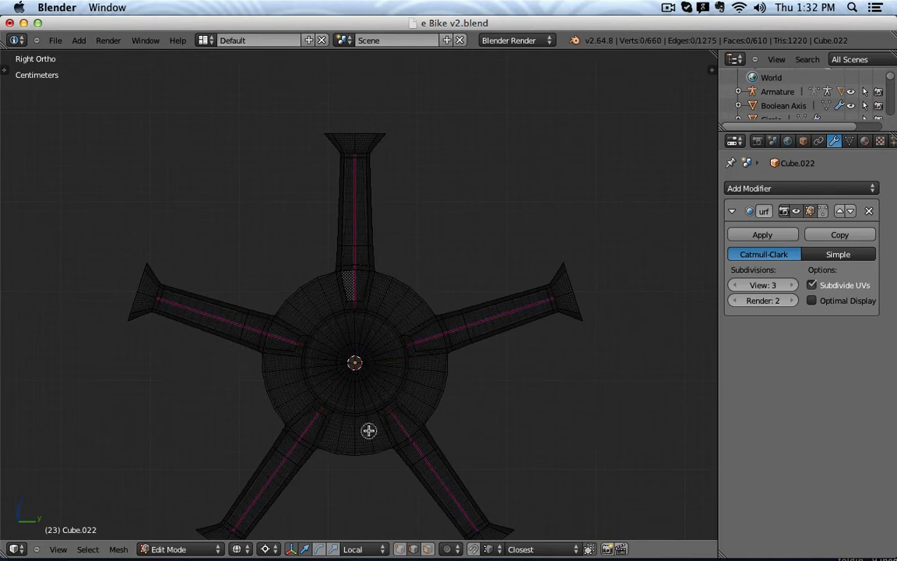
key("ctrl+z")
key("ctrl+z")
key("ctrl+z")
key("ctrl+z")
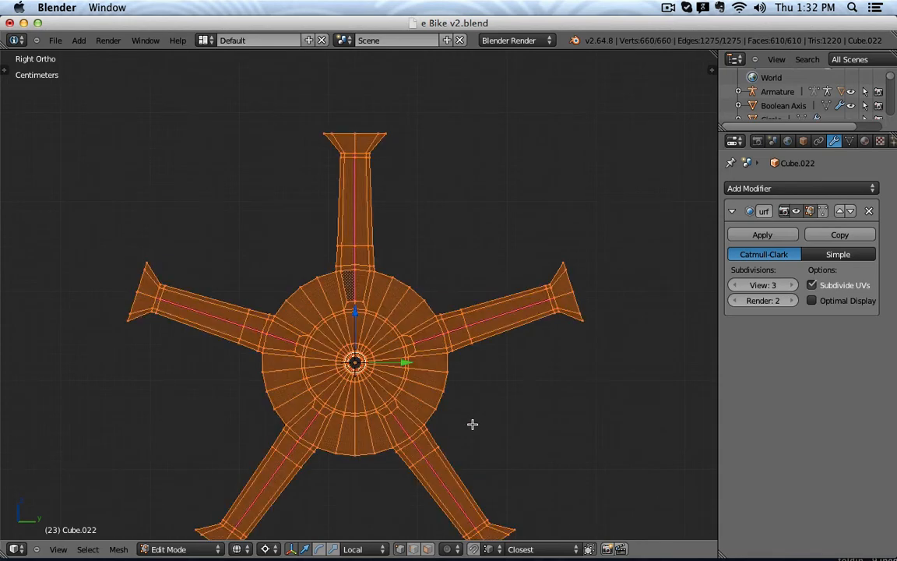
key("ctrl+z")
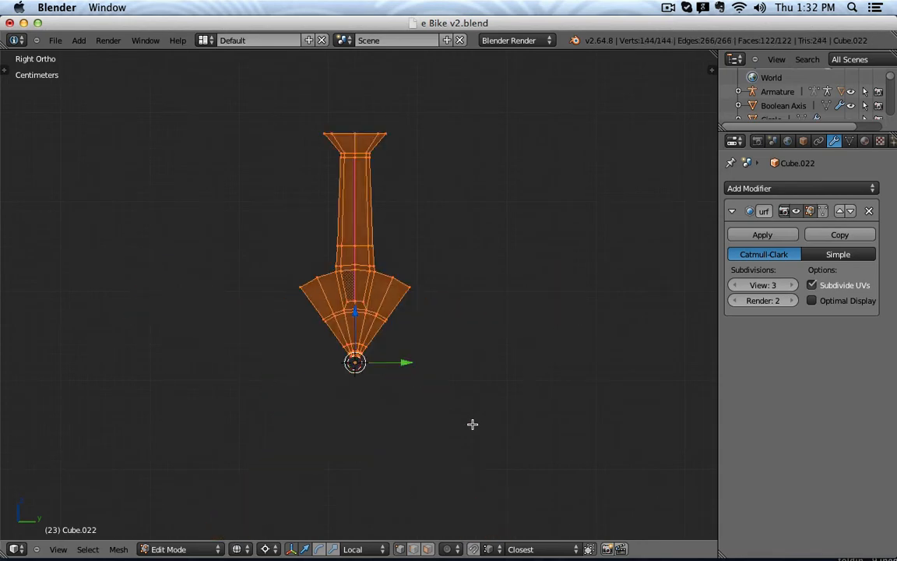
Inspect the single arm's flared outer corner in solid shading, then return to Object Mode.
key("a")
scroll(418, 267, "up", 3)
middle_click_drag(423, 280, 380, 302)
key("z")
scroll(398, 300, "up", 4)
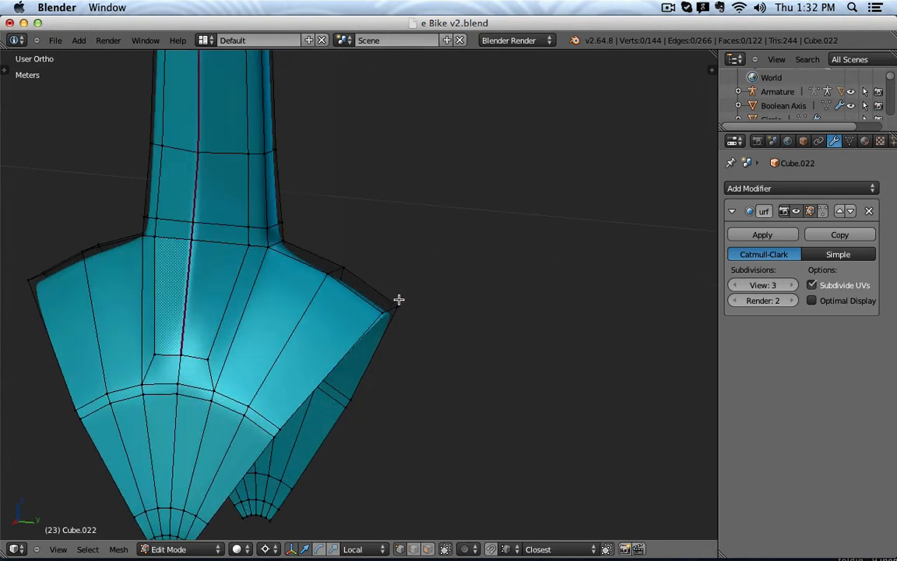
right_click(399, 300)
key("g")
key("Escape")
scroll(424, 288, "down", 4)
key("Tab")
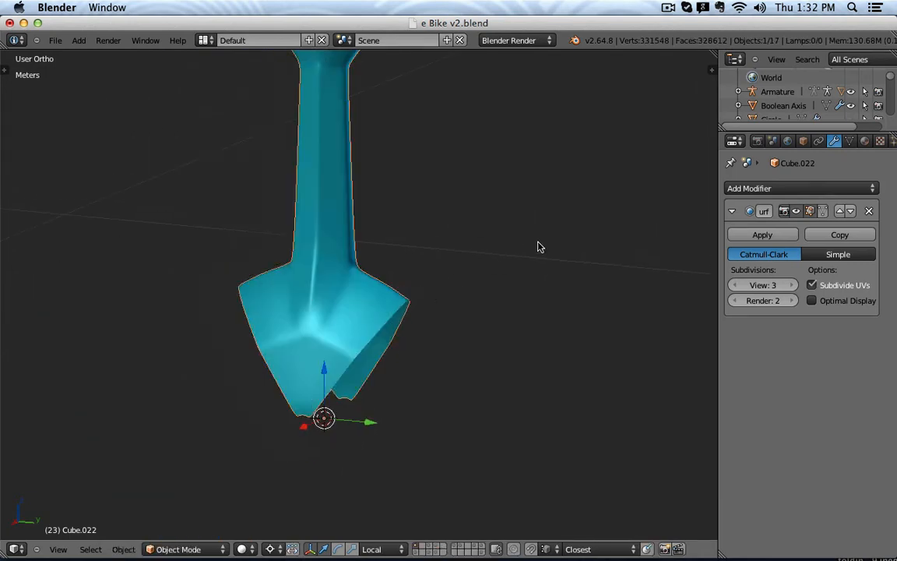
Snap the cursor to the arm's centre, add a Plain Axes Empty there, and reselect the arm.
key("shift+s")
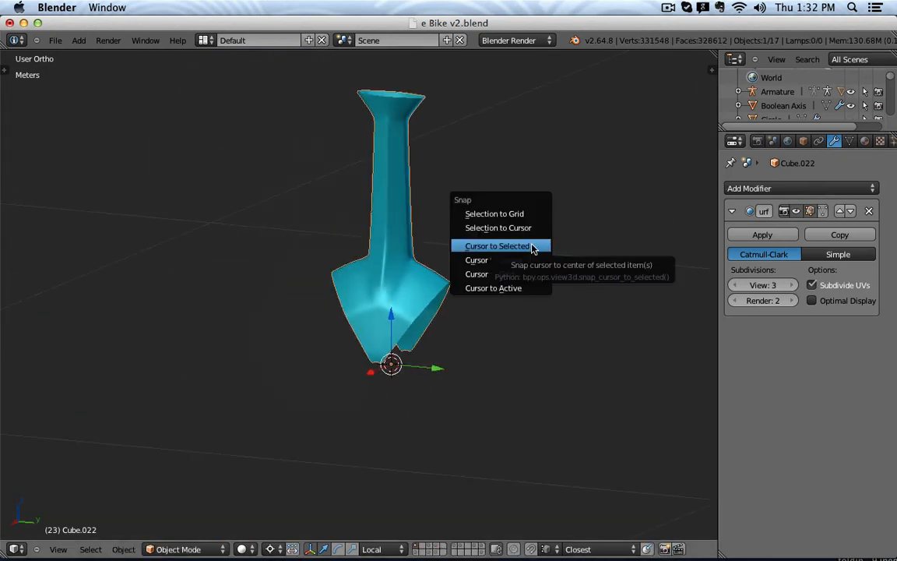
left_click(529, 246)
key("shift+a")
mouse_move(534, 296)
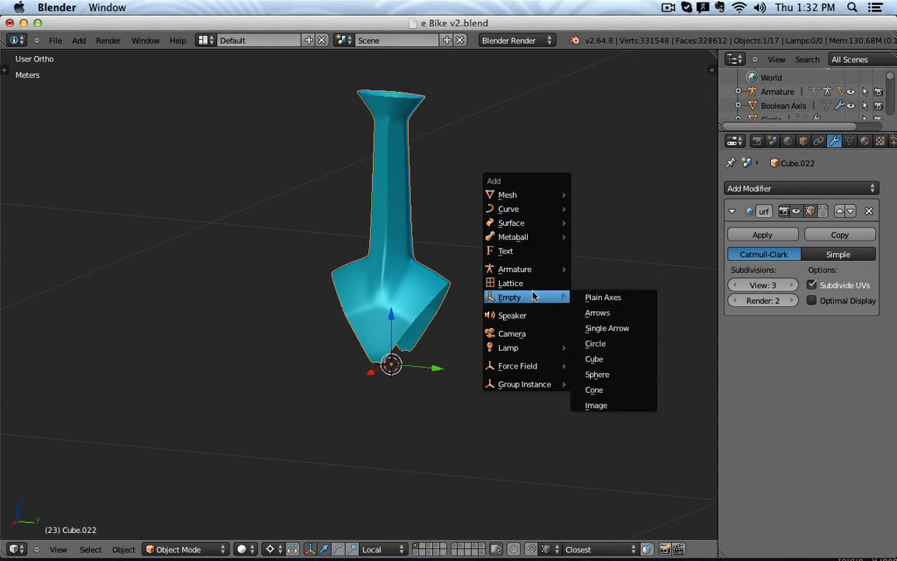
left_click(632, 302)
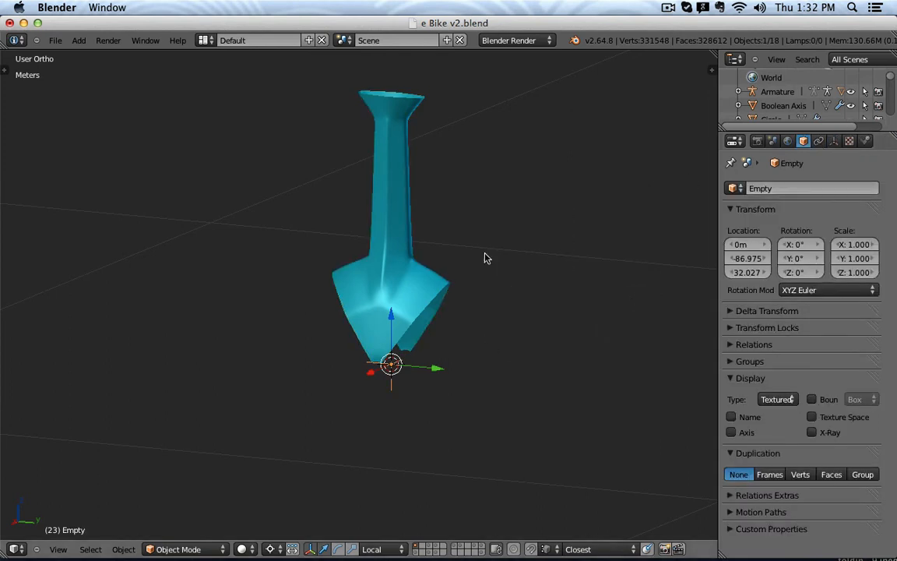
right_click(371, 263)
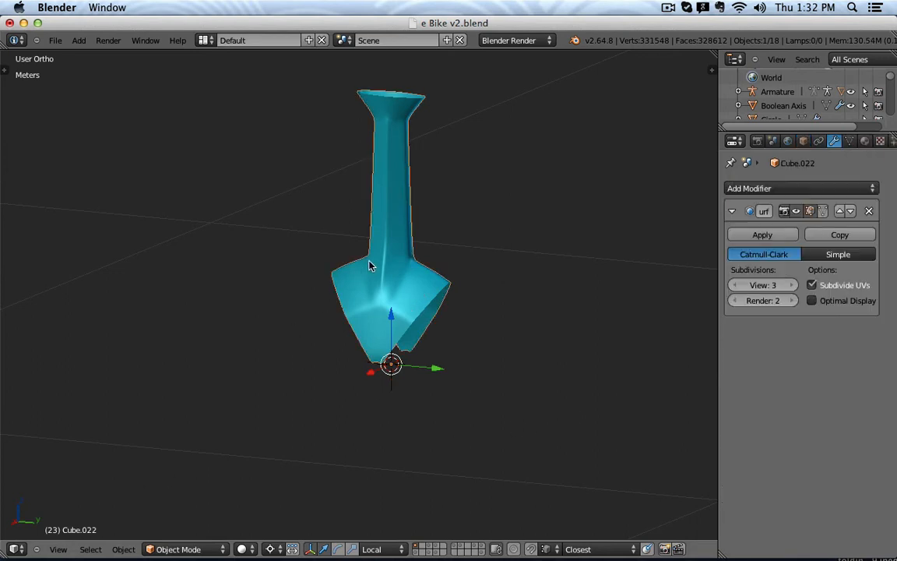
Add an Array modifier with Relative Offset off and Count set to 5.
left_click(817, 191)
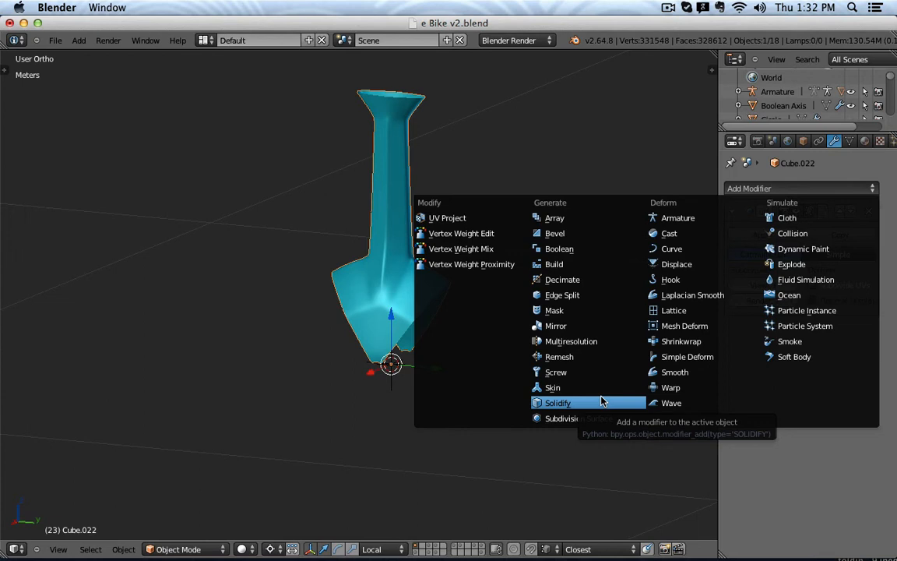
left_click(545, 218)
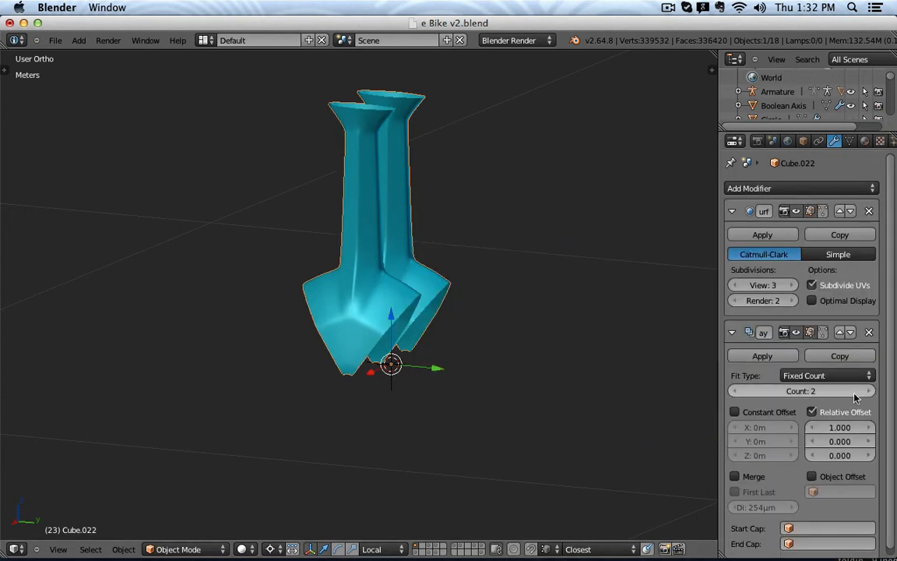
left_click(812, 412)
left_click(818, 391)
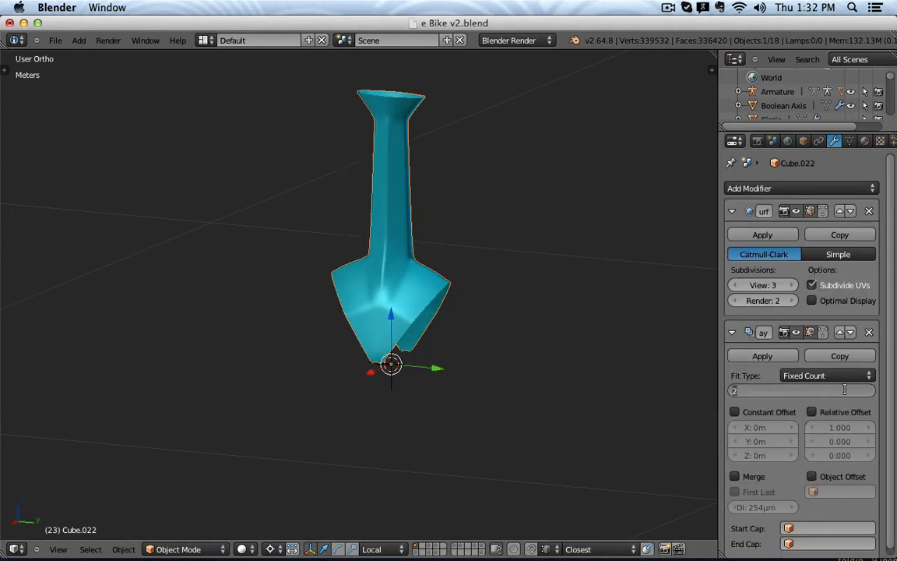
type("5")
key("Return")
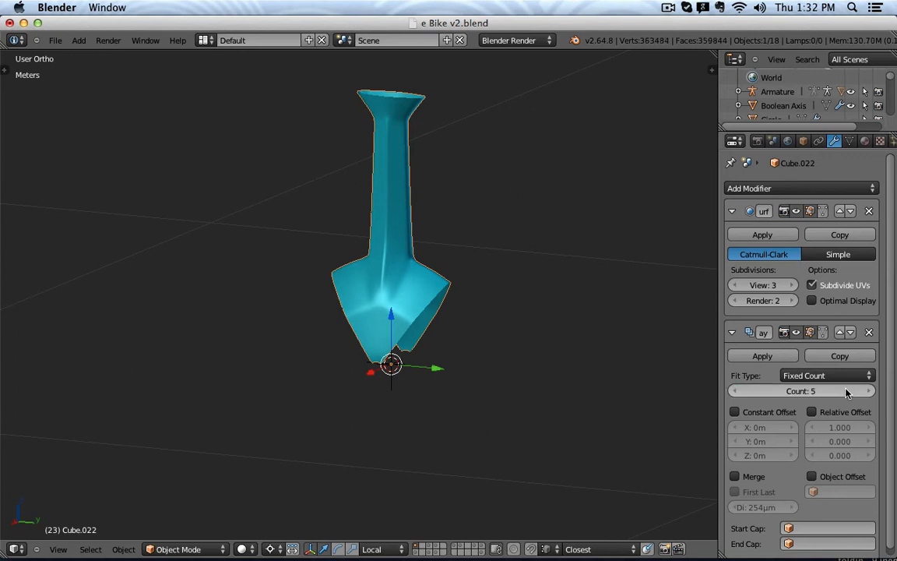
left_click(738, 333)
left_click(731, 333)
Enable Object Offset with the Empty as offset object, then reselect the arm.
left_click(812, 476)
left_click(839, 494)
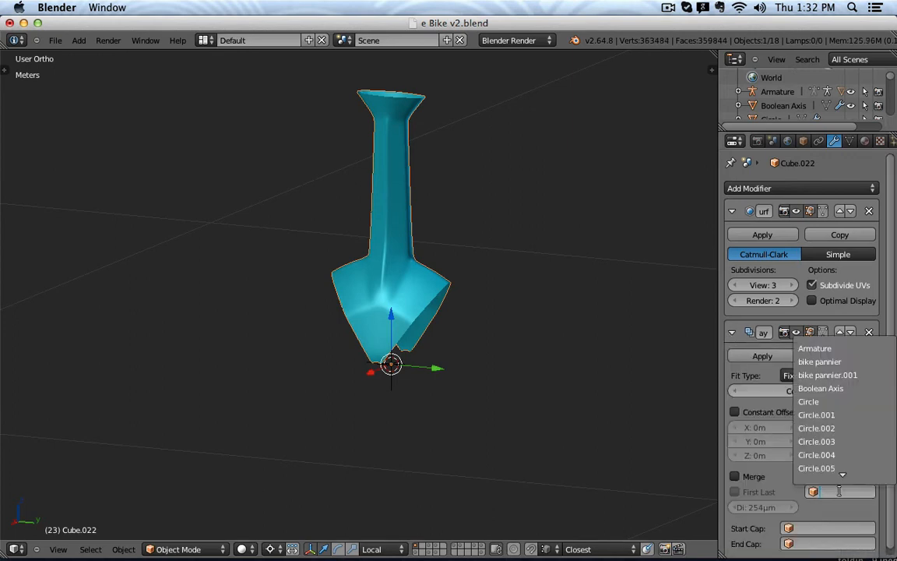
type("em")
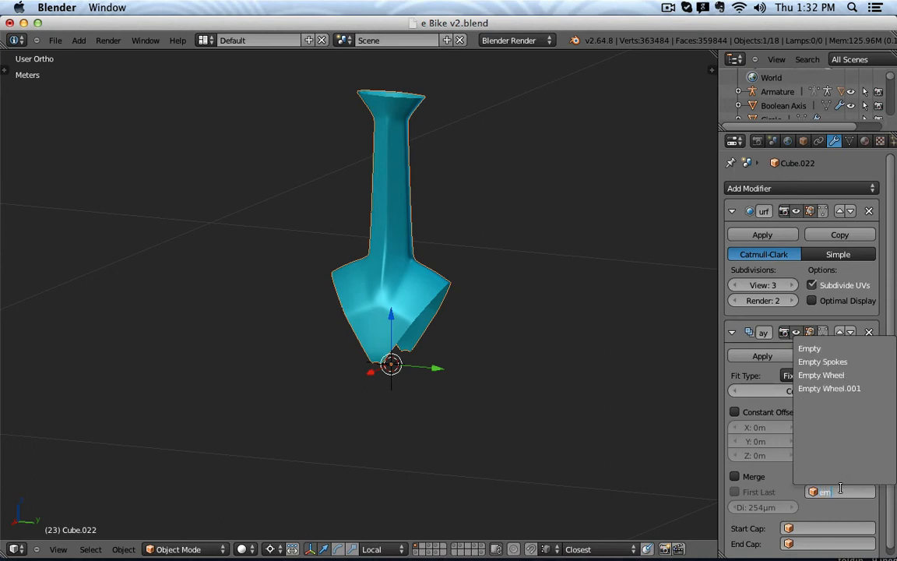
key("Down")
key("Return")
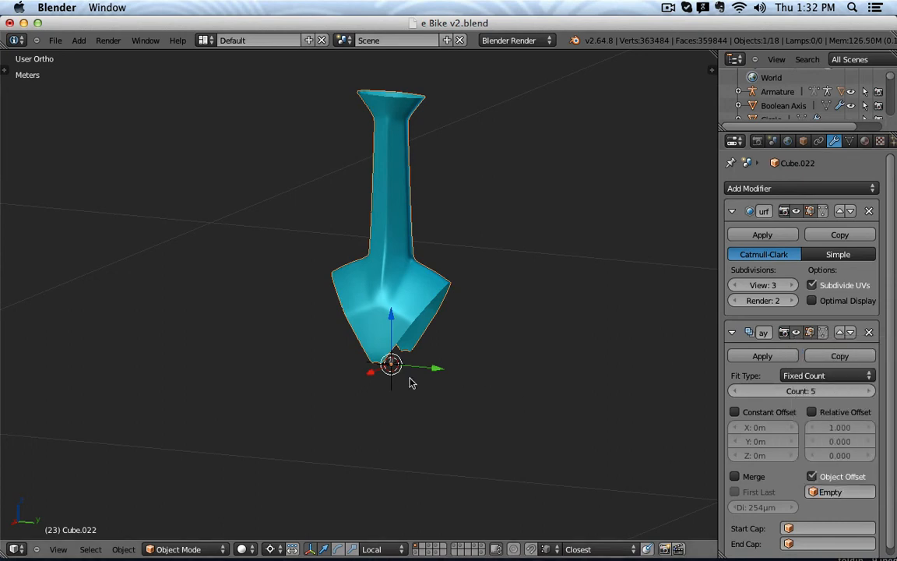
right_click(390, 393)
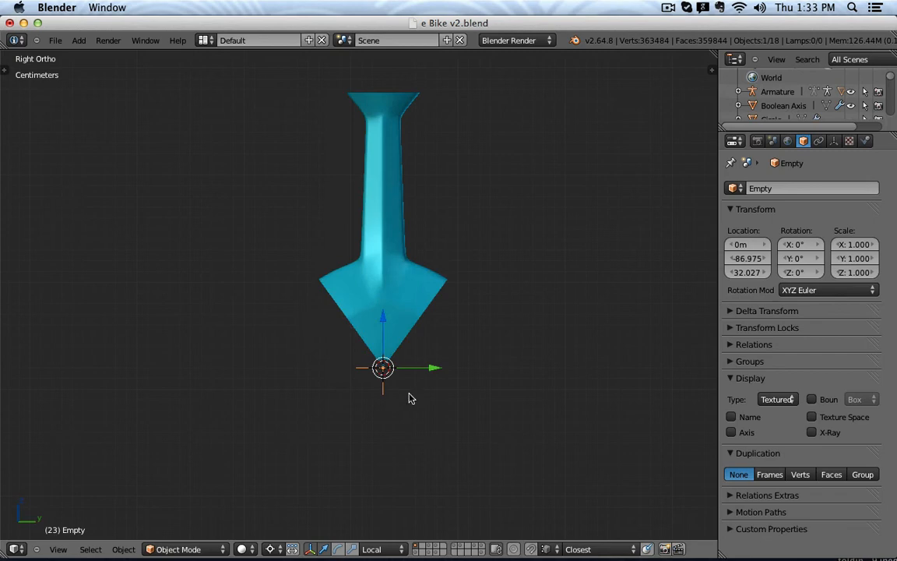
key("r")
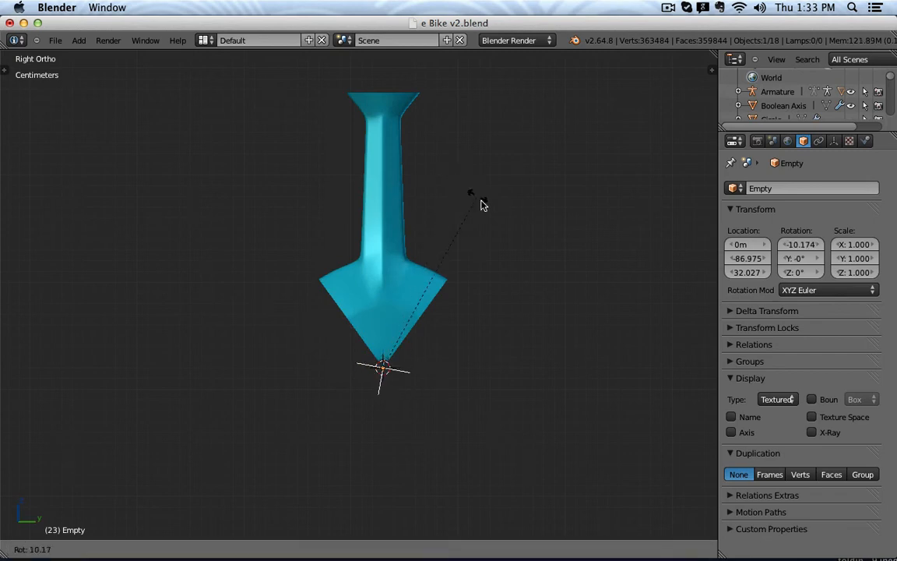
key("Escape")
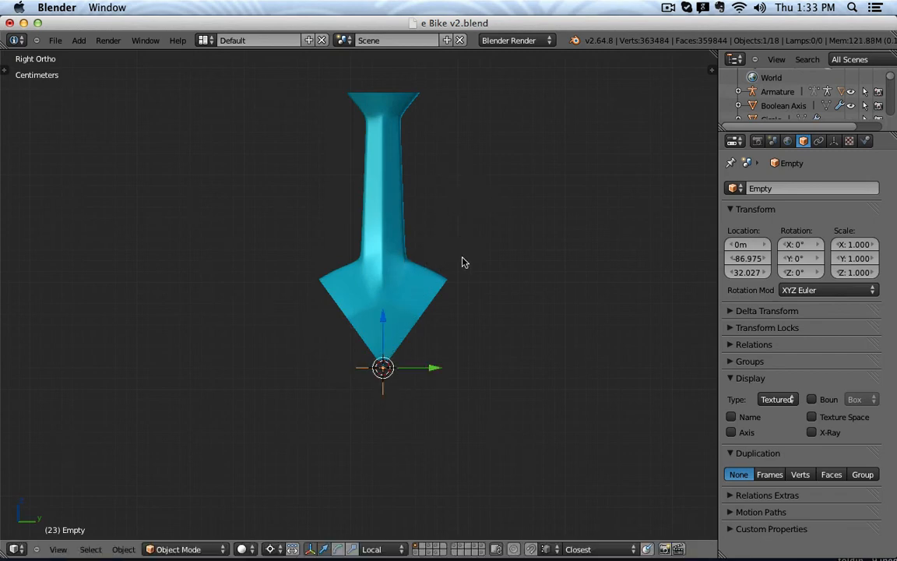
right_click(439, 278)
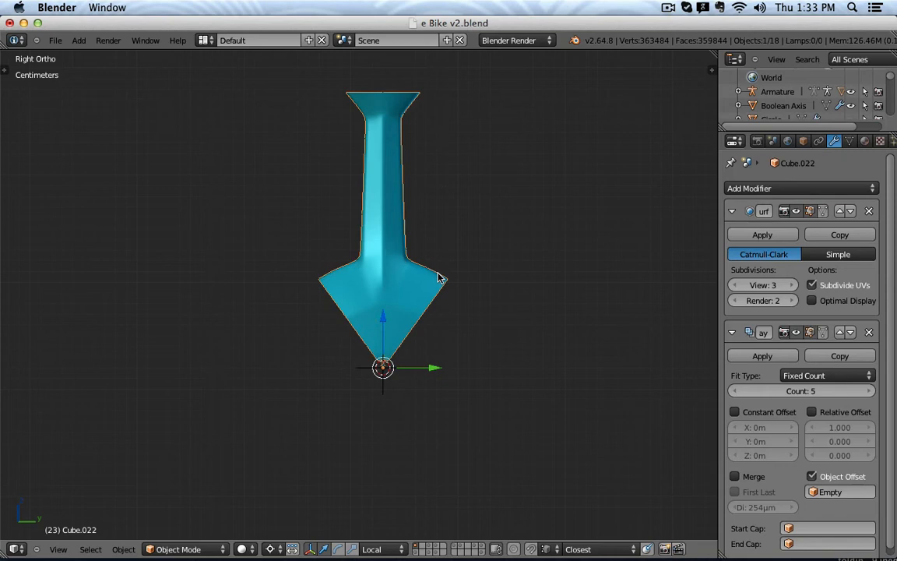
key("n")
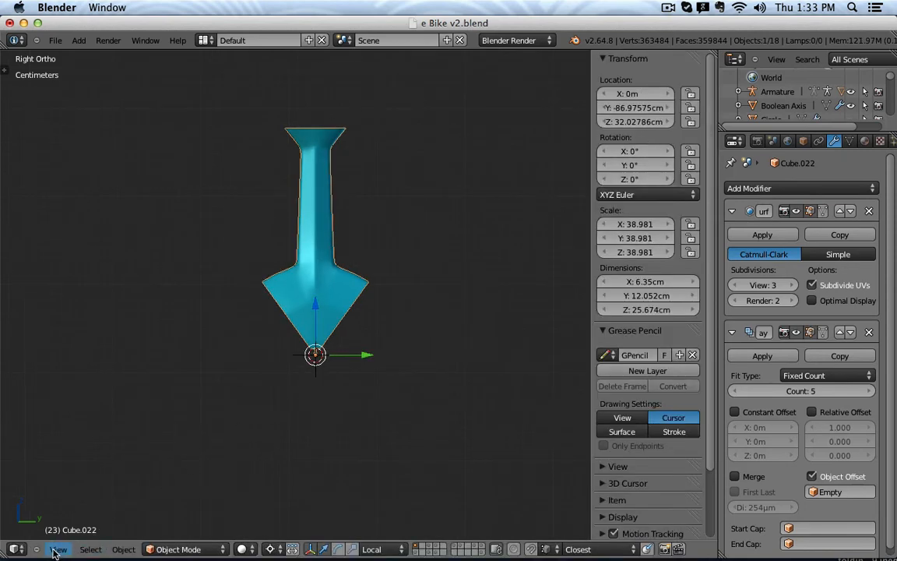
Apply the arm's scale so it reads 1.000.
left_click(117, 552)
mouse_move(185, 448)
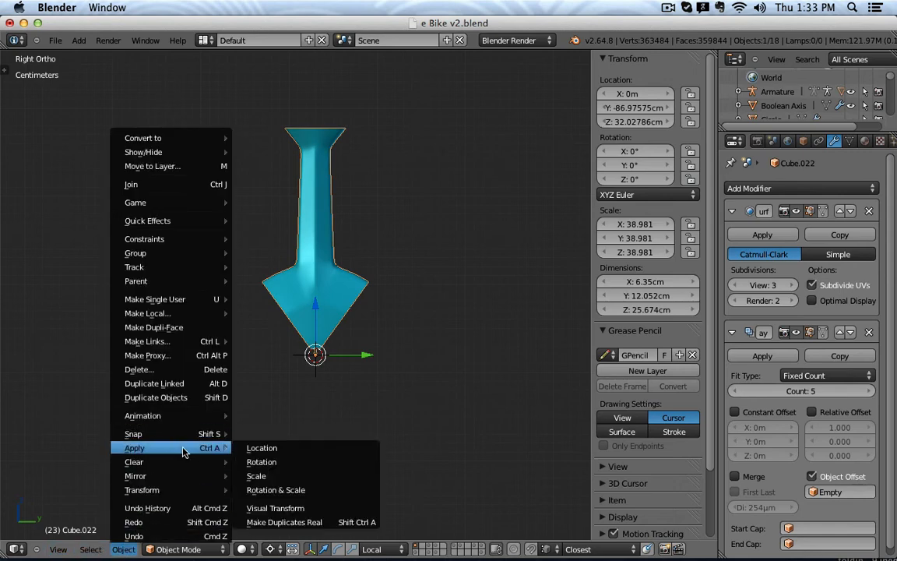
left_click(283, 474)
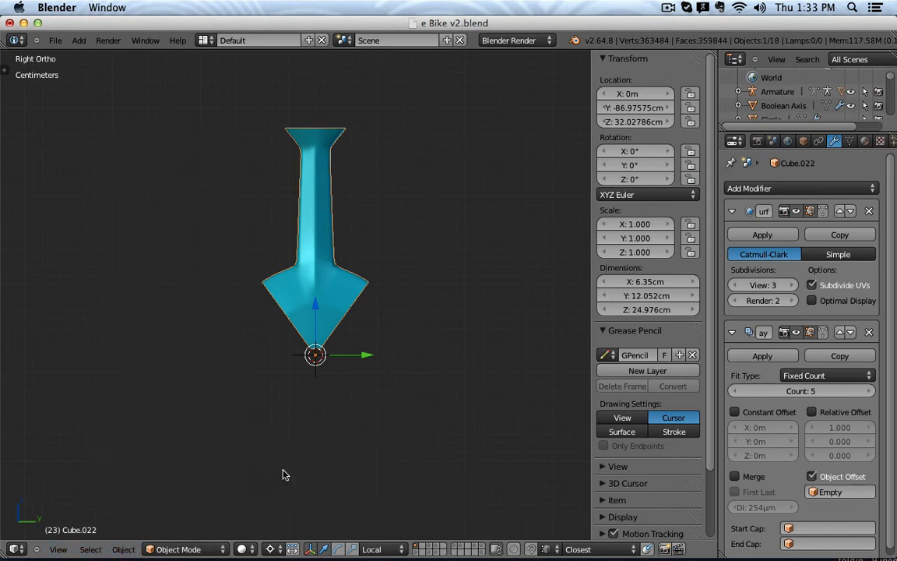
Rotate the Empty 72° about X to fan the copies into a five-spoke star.
right_click(325, 378)
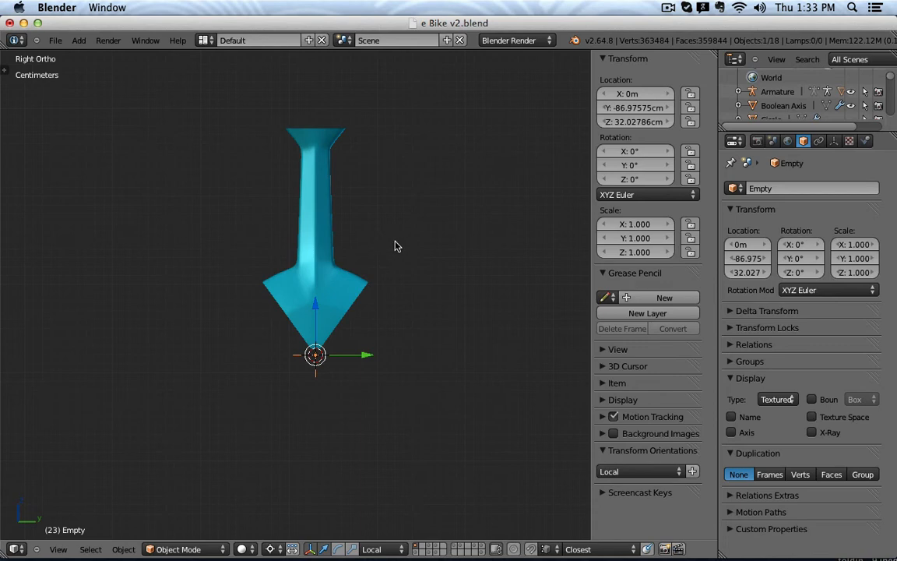
key("r")
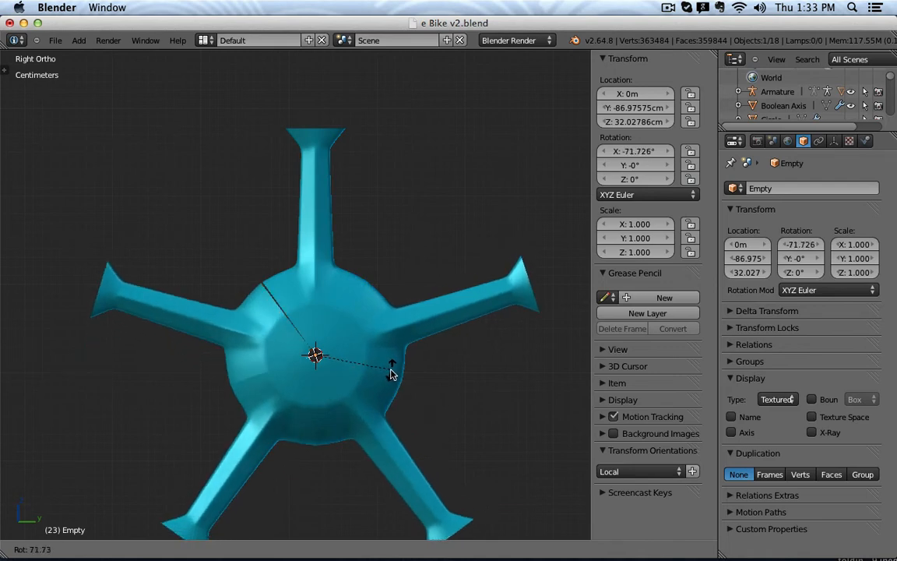
type("r72")
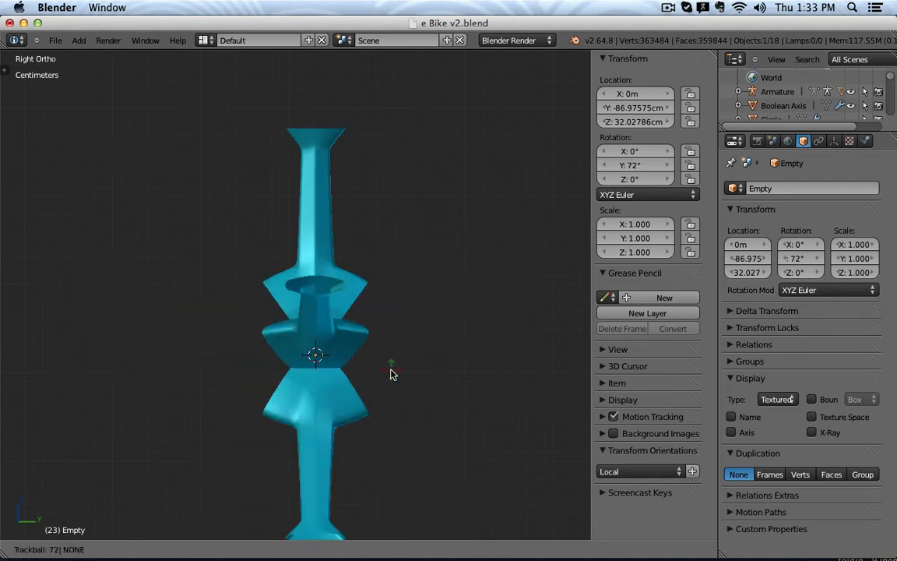
key("Escape")
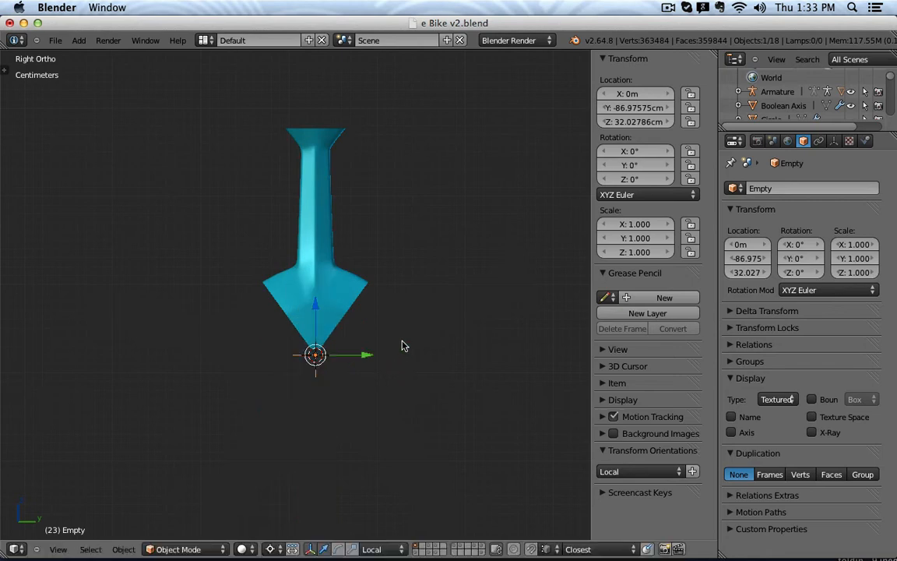
type("rx72")
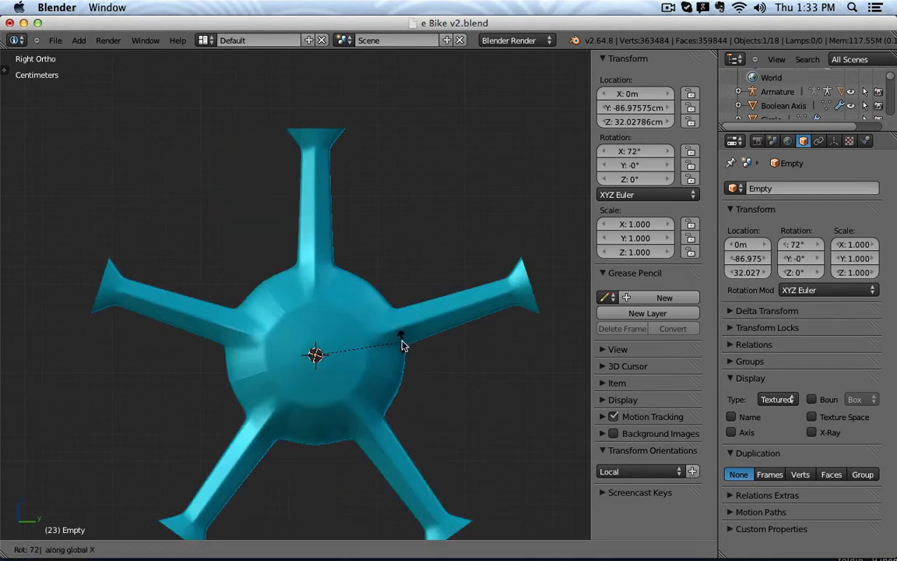
key("Return")
scroll(288, 280, "up", 4)
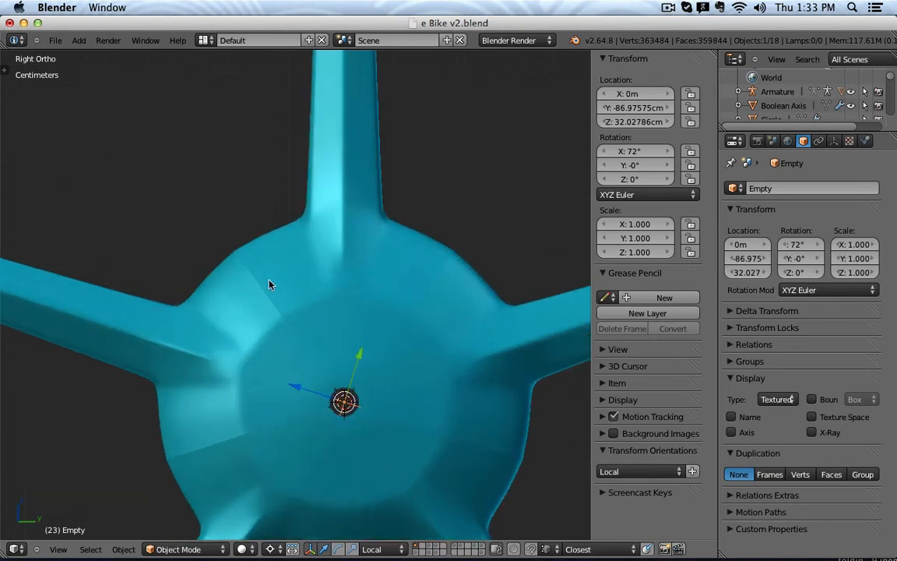
middle_click_drag(270, 284, 288, 230)
right_click(348, 247)
Move the Array modifier above the Subdivision Surface modifier in the stack.
key("Tab")
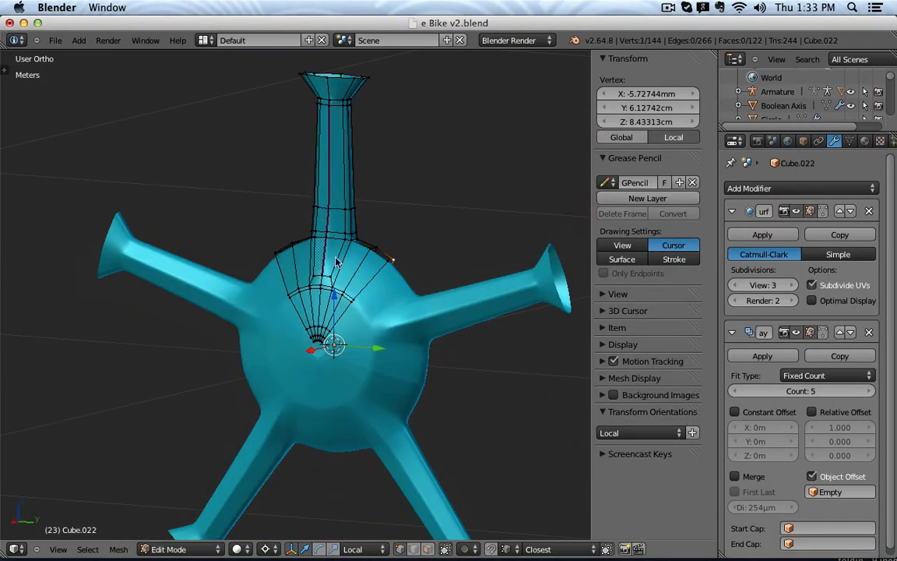
key("Tab")
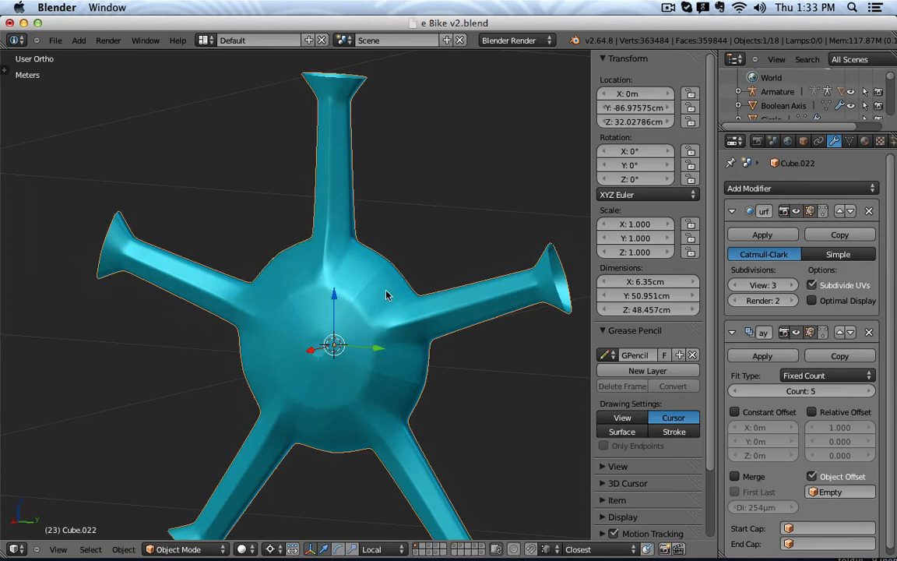
key("KP_3")
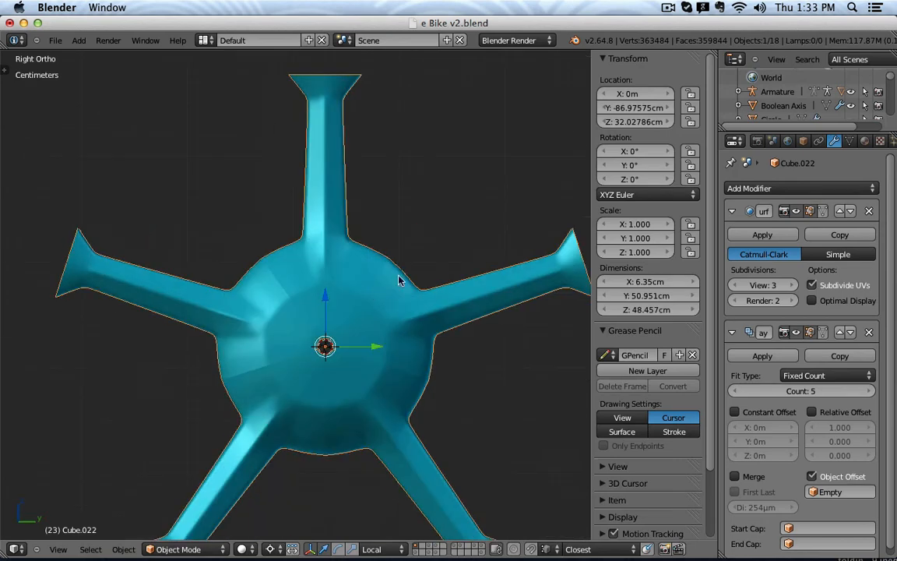
scroll(386, 265, "up", 3)
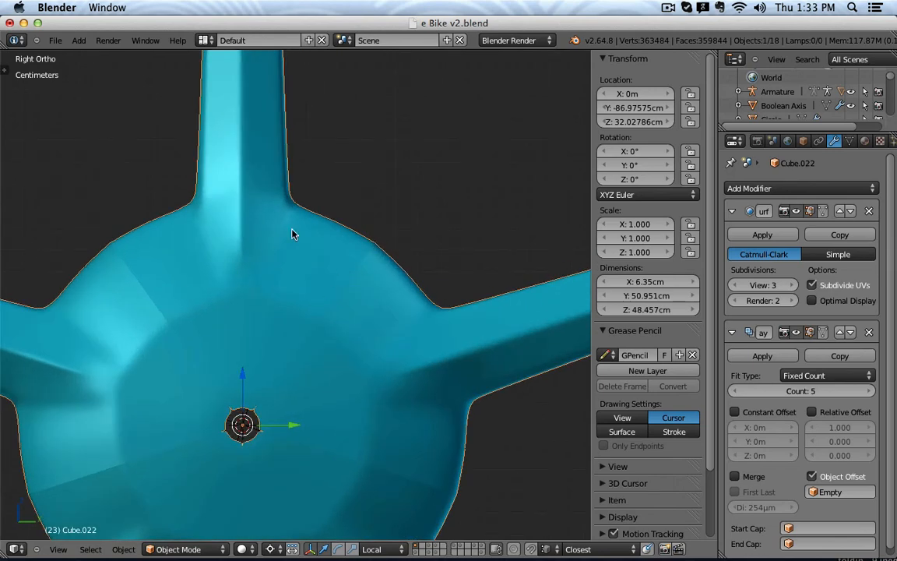
left_click(732, 211)
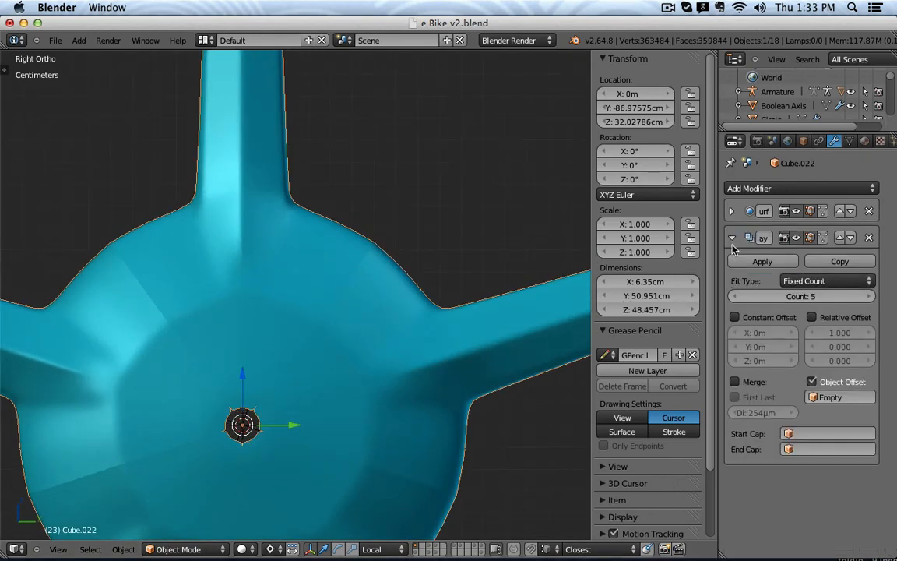
left_click(731, 237)
left_click(840, 237)
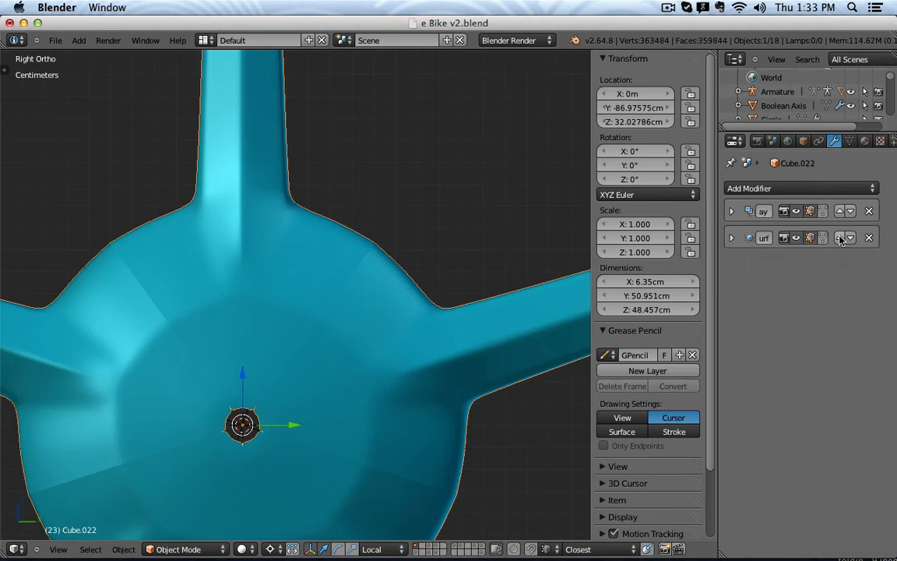
left_click(731, 211)
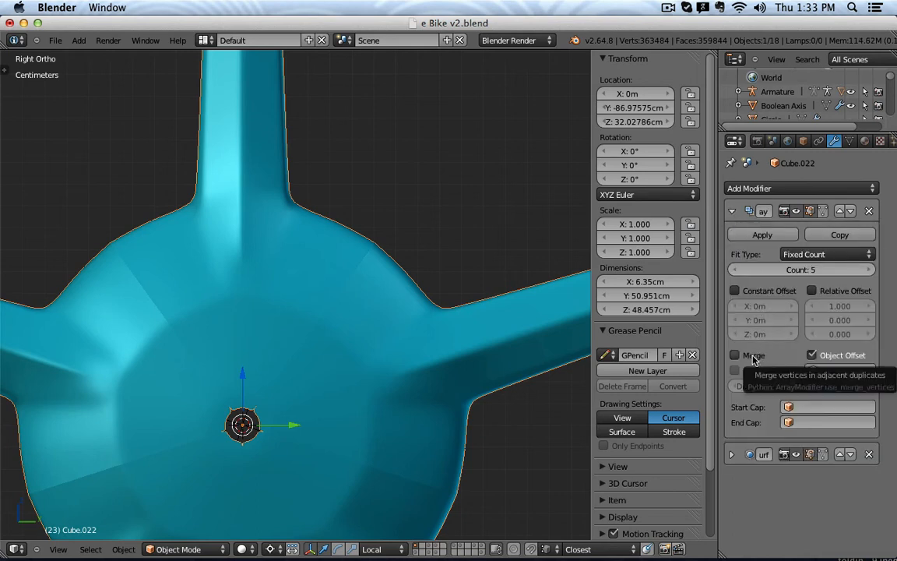
Enable Merge on the Array modifier, comparing the spoke joins with it on and off.
left_click(752, 358)
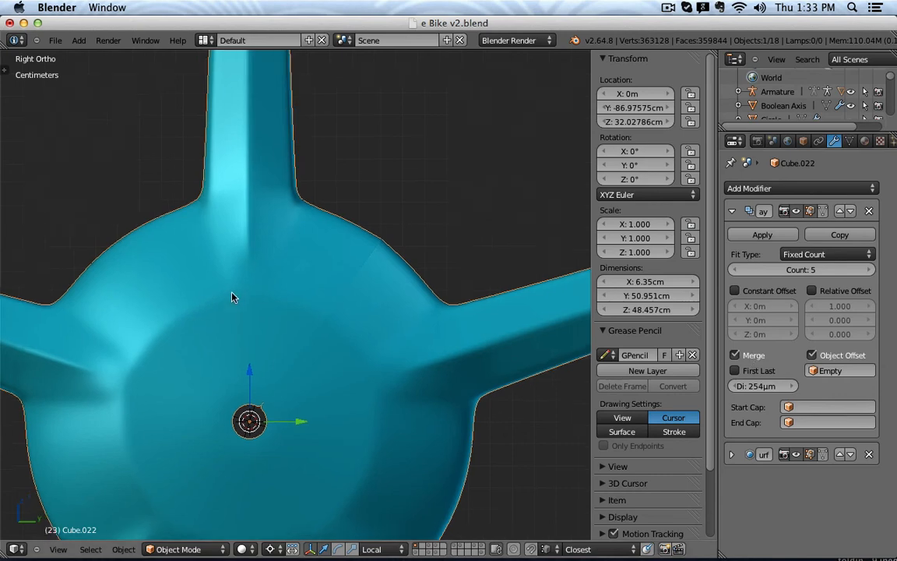
middle_click_drag(232, 296, 319, 271, "shift")
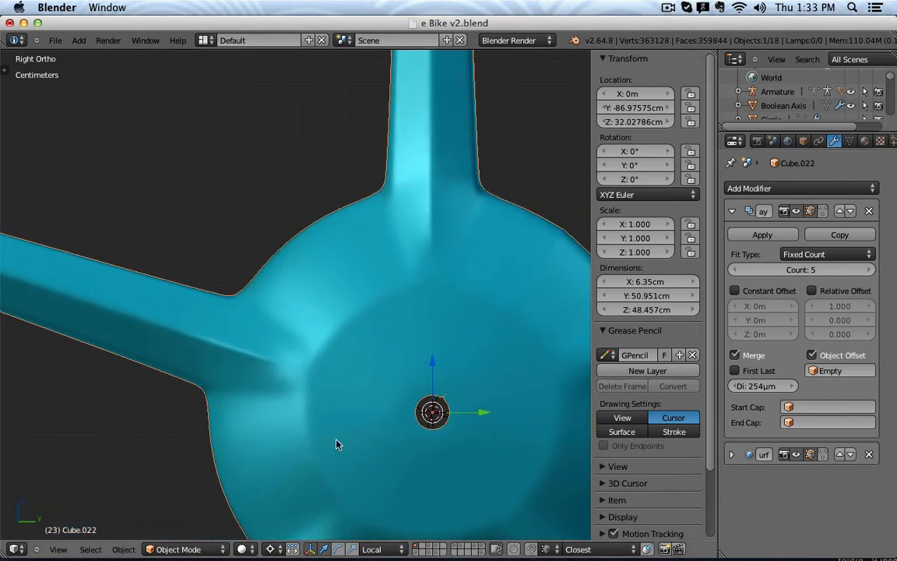
middle_click_drag(336, 443, 243, 305, "shift")
left_click(754, 357)
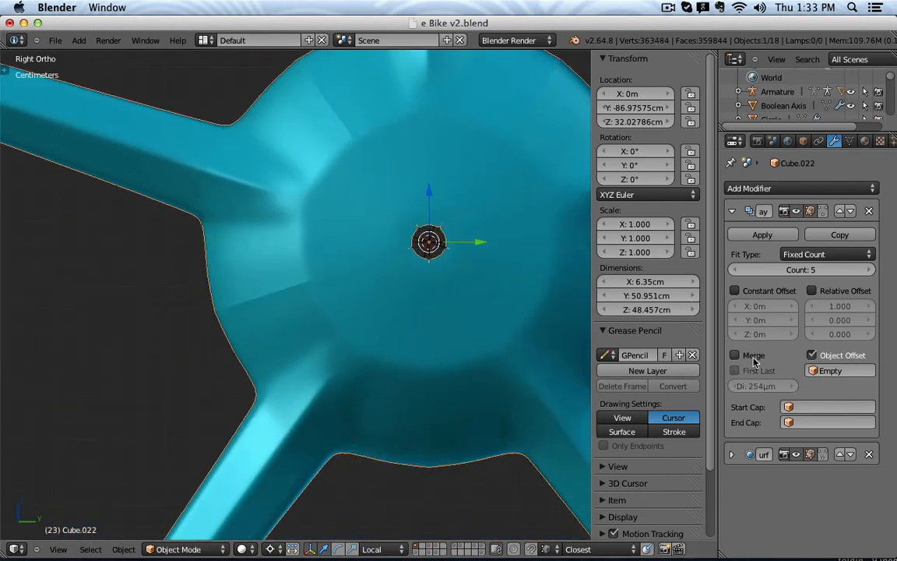
left_click(754, 358)
left_click(754, 358)
left_click(754, 358)
left_click(754, 358)
left_click(753, 358)
left_click(753, 358)
left_click(754, 358)
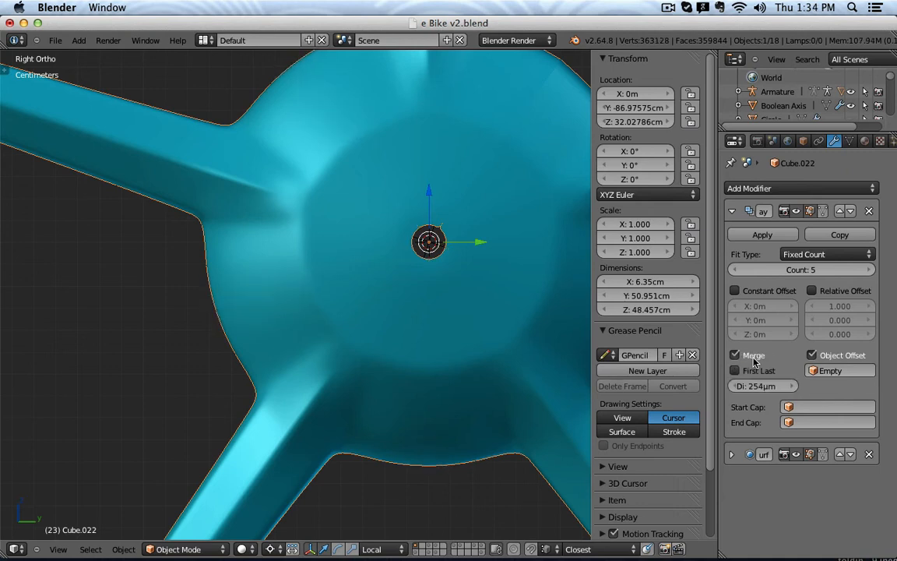
left_click(754, 361)
left_click(754, 362)
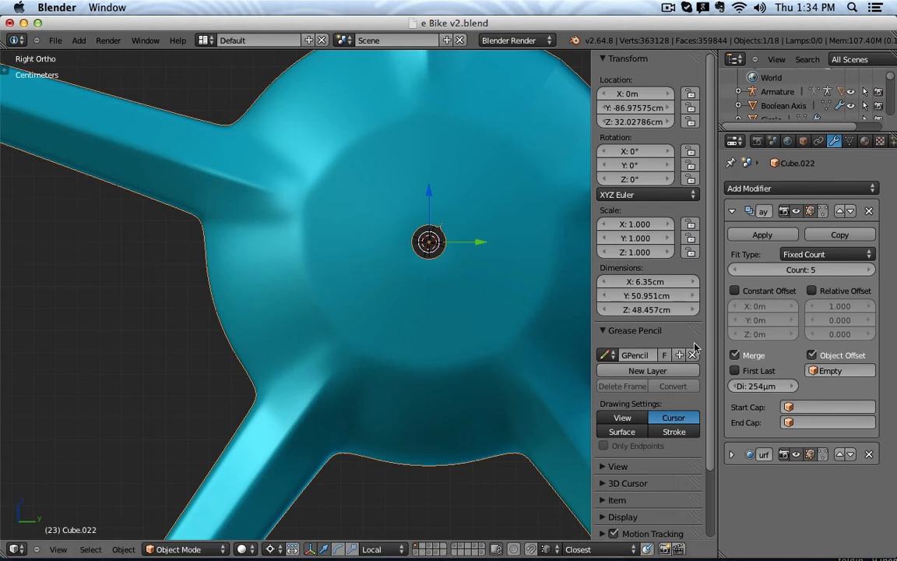
Turn on First Last so the first and last spoke copies merge too.
scroll(536, 330, "up", 4)
scroll(381, 281, "up", 2)
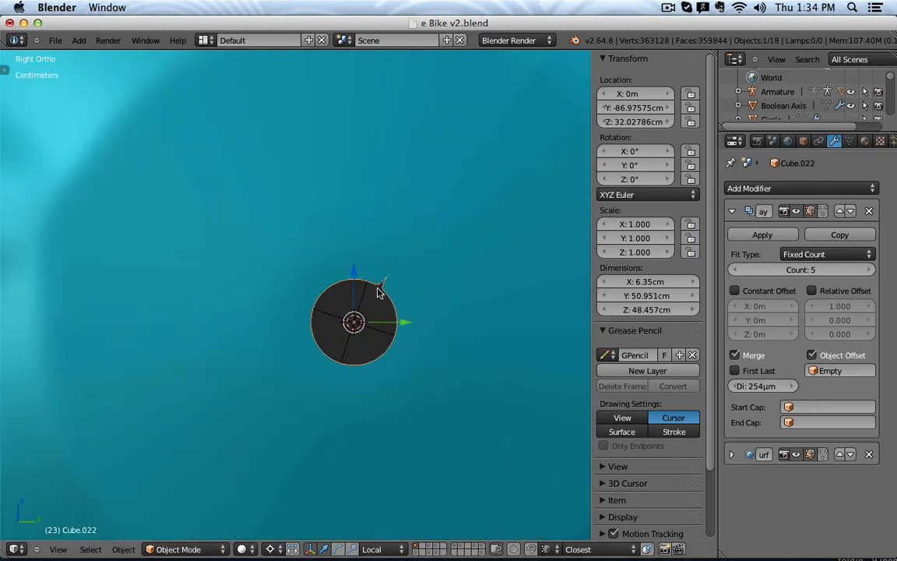
scroll(434, 208, "up", 4)
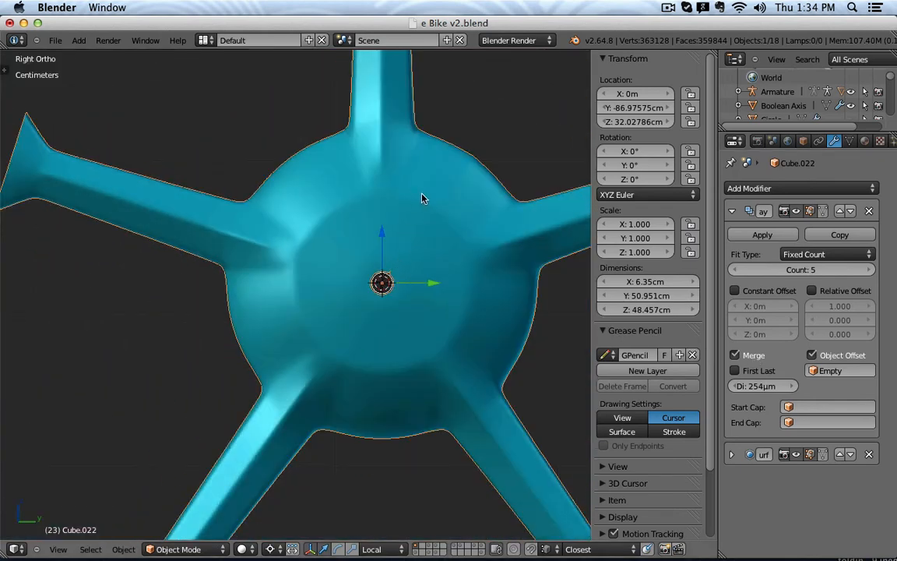
left_click(767, 371)
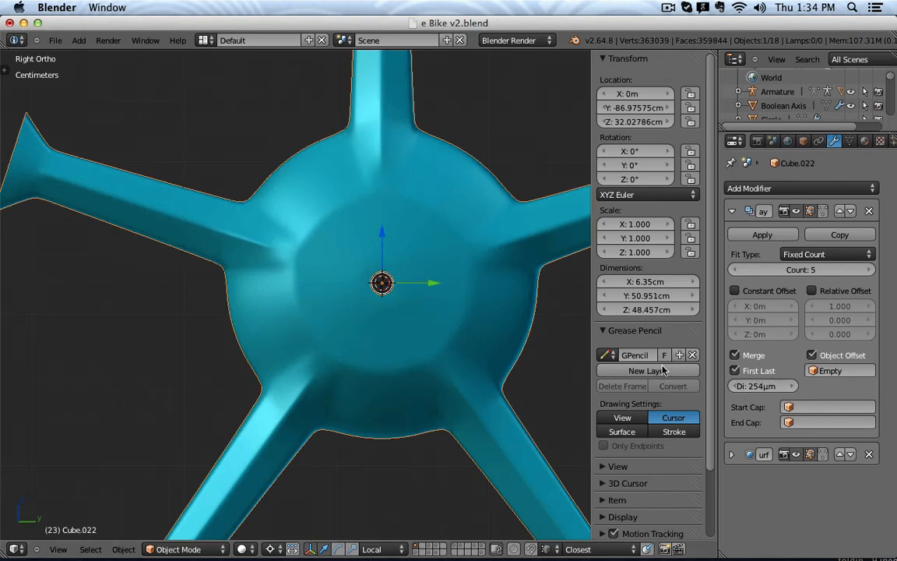
scroll(411, 306, "up", 4)
scroll(410, 309, "down", 5)
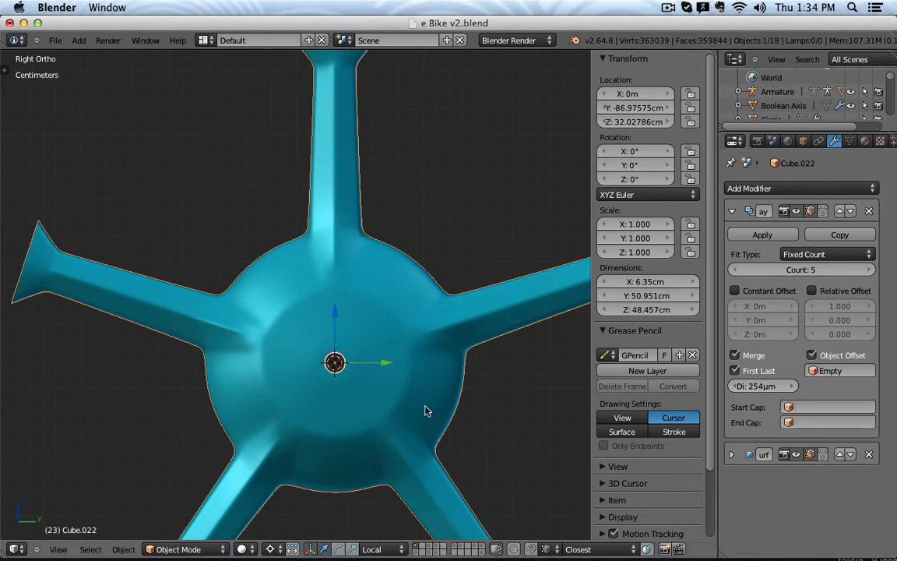
scroll(425, 406, "down", 4)
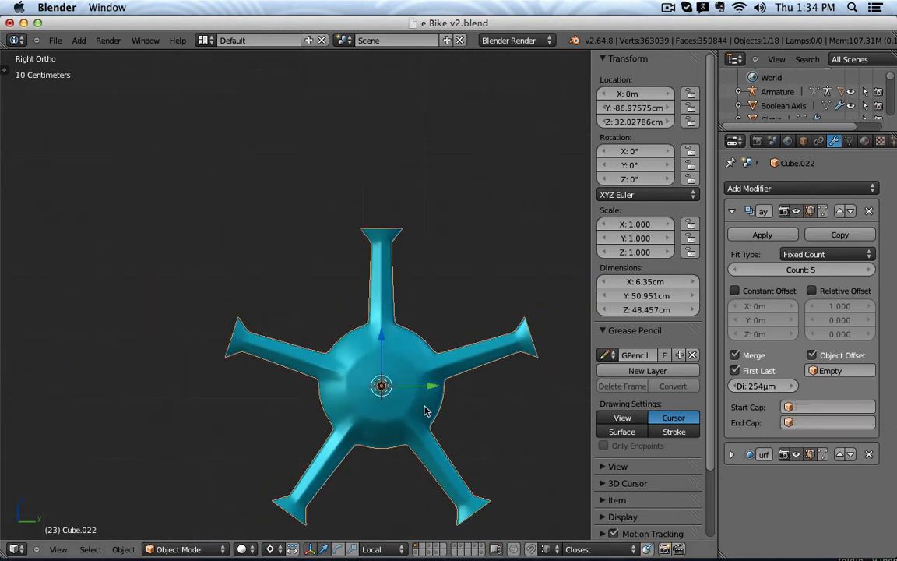
Centre the hub, deselect it and collapse the Array modifier panel.
middle_click_drag(425, 406, 401, 349, "shift")
key("a")
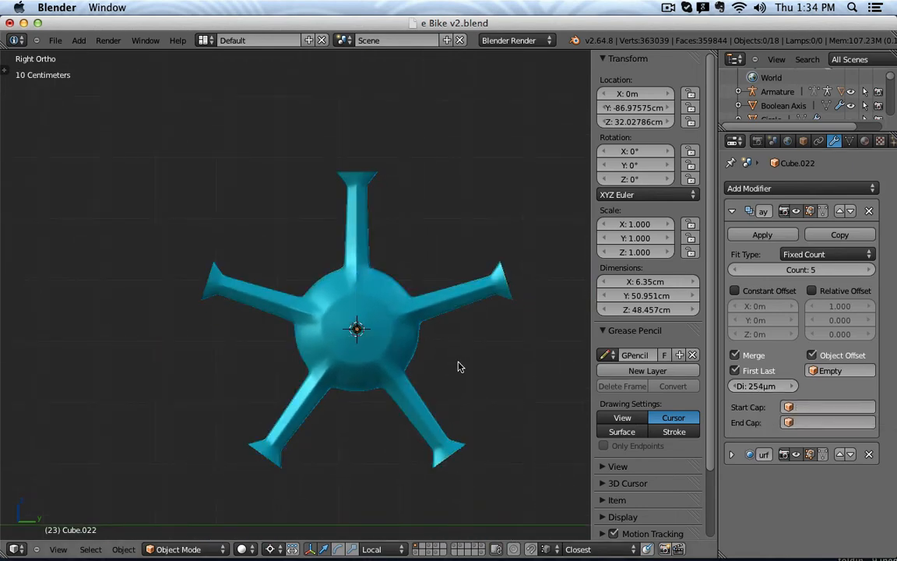
left_click(731, 211)
scroll(406, 285, "up", 4)
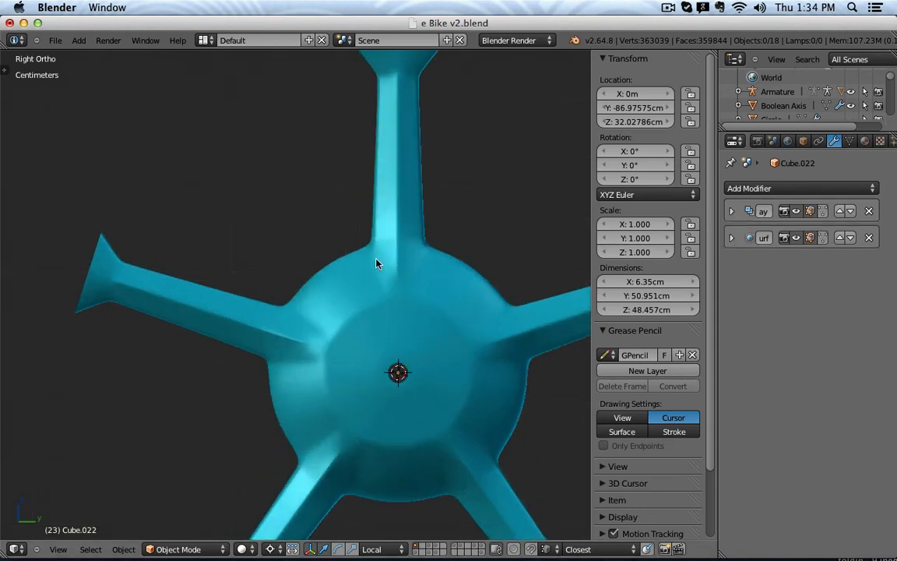
In Edit Mode, select the centre seam vertices at the spoke's base.
scroll(376, 263, "up", 2)
key("Tab")
scroll(398, 284, "up", 3)
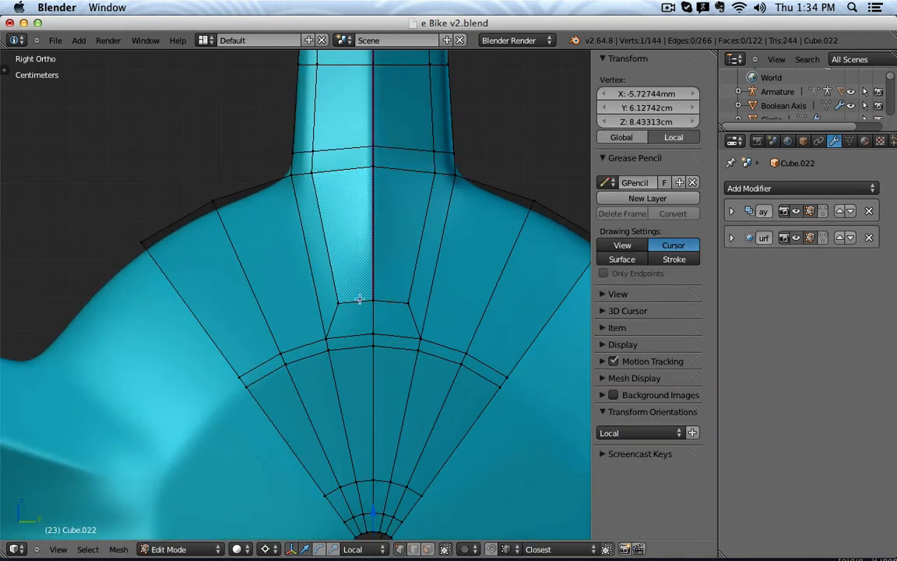
right_click(407, 305, "shift")
right_click(374, 303, "shift")
scroll(403, 312, "down", 2)
right_click(386, 307)
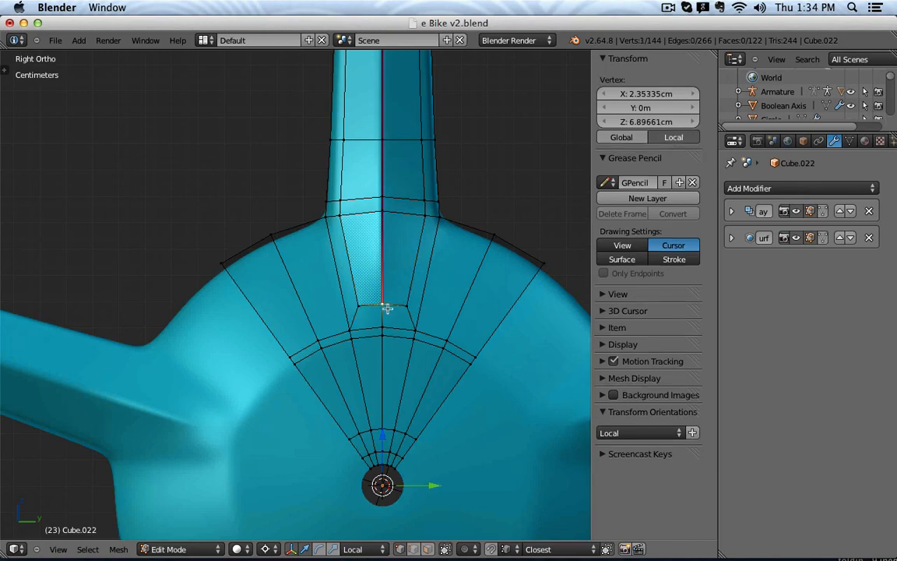
middle_click_drag(387, 308, 279, 286)
middle_click_drag(393, 359, 328, 395)
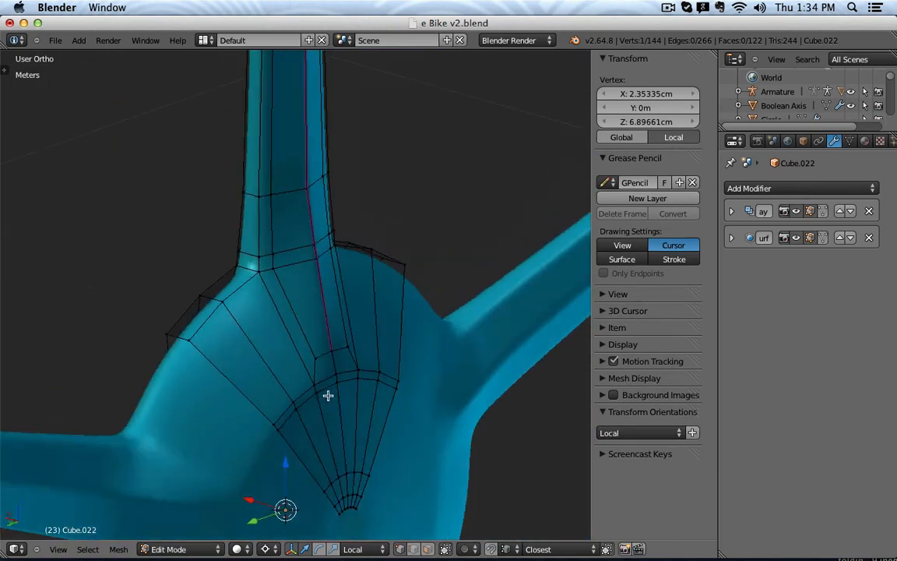
right_click(335, 355, "shift")
middle_click_drag(335, 355, 370, 363)
Lower the seam vertices on Z toward the hub and scale them wider along X twice.
left_click_drag(385, 440, 382, 457)
middle_click_drag(381, 458, 356, 393)
key("s")
key("x")
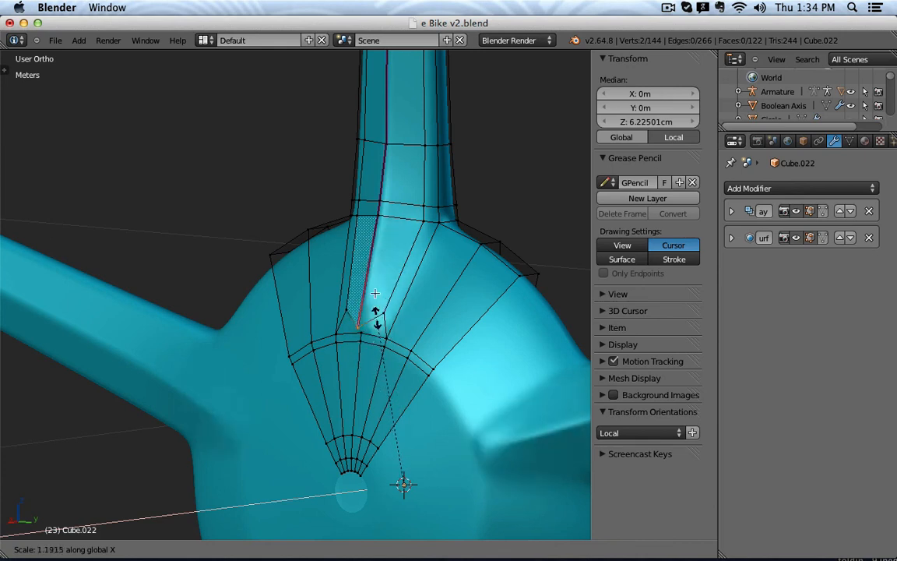
left_click(370, 344)
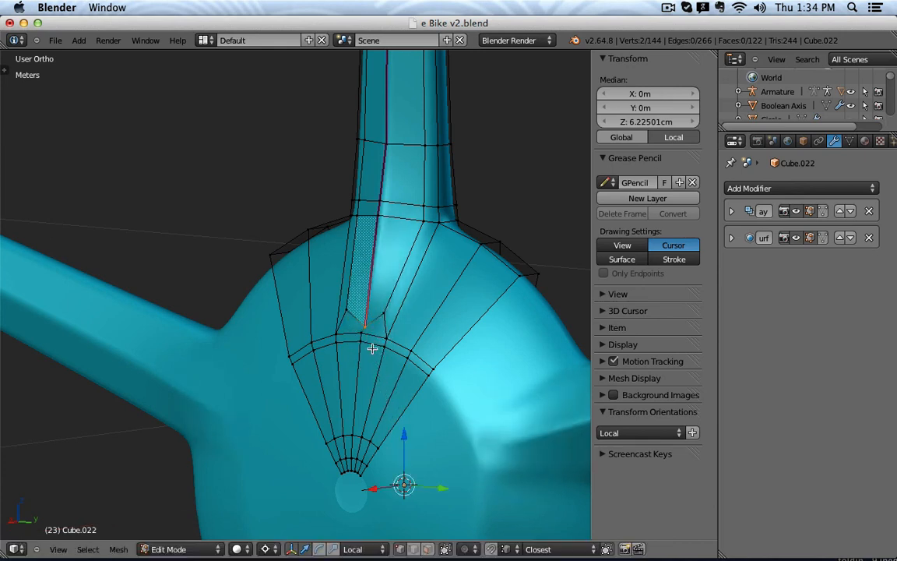
middle_click_drag(371, 344, 423, 294)
key("s")
key("x")
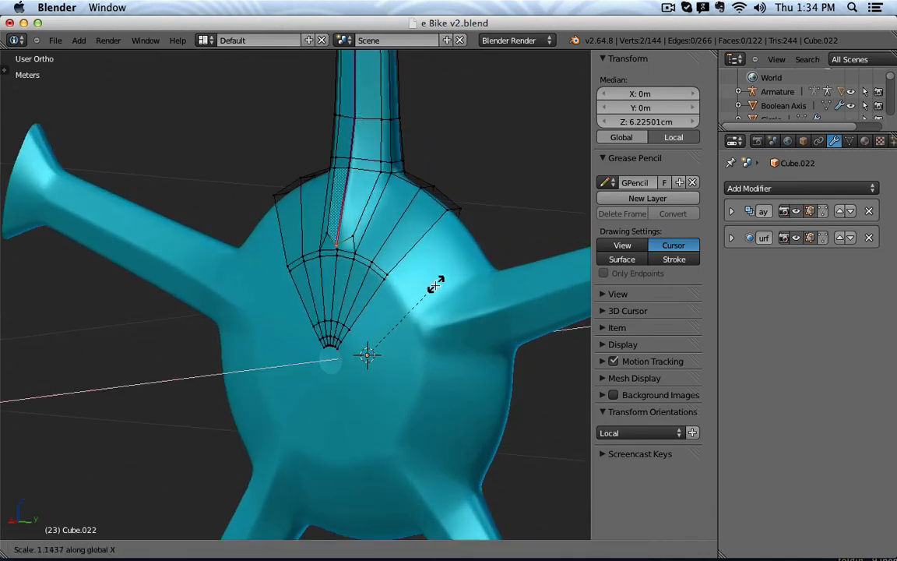
left_click(430, 291)
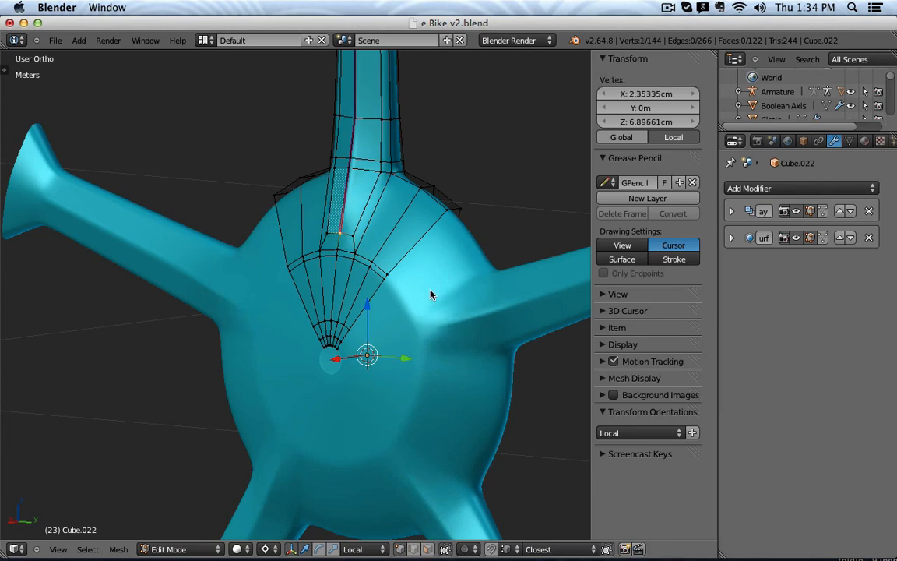
key("Tab")
key("KP_3")
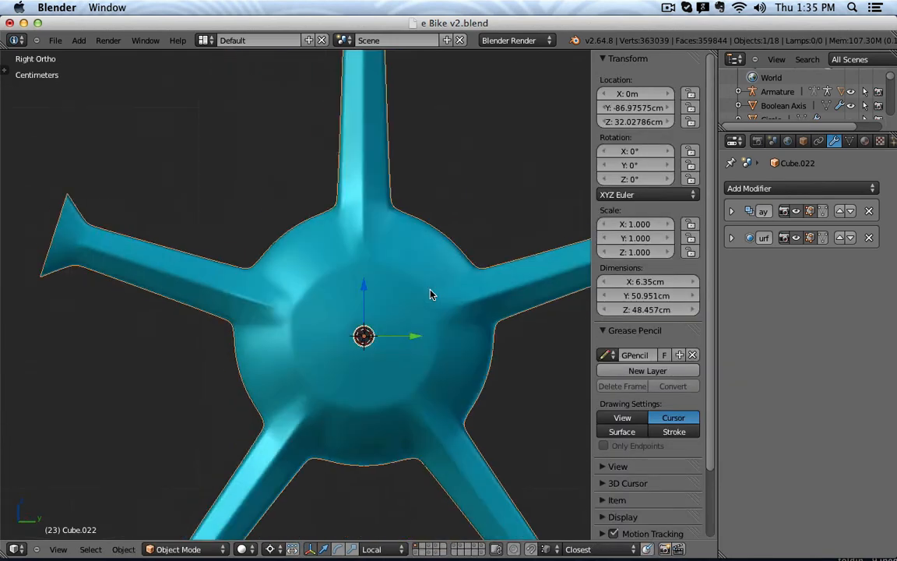
Re-expand the Array modifier panel and test moving the hub, cancelling the move.
middle_click_drag(424, 319, 376, 314, "shift")
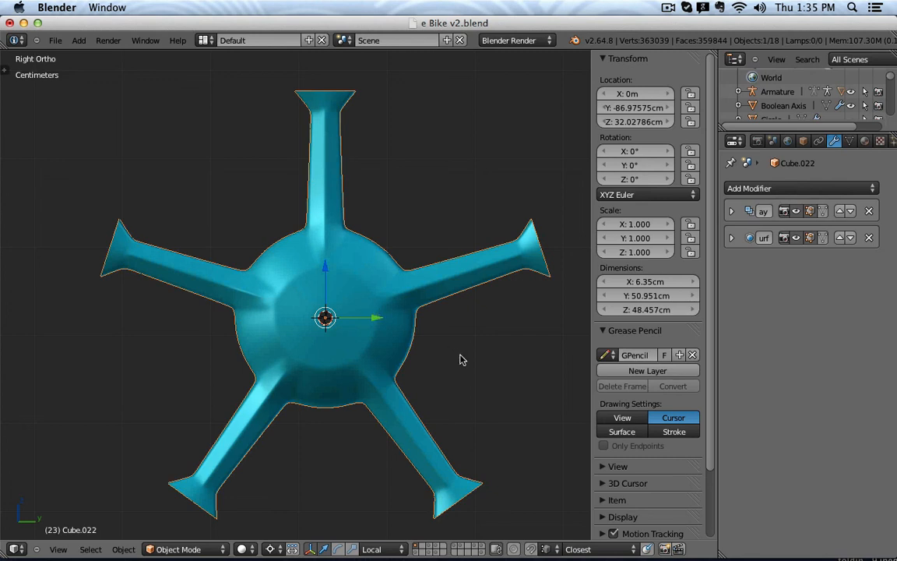
left_click(731, 211)
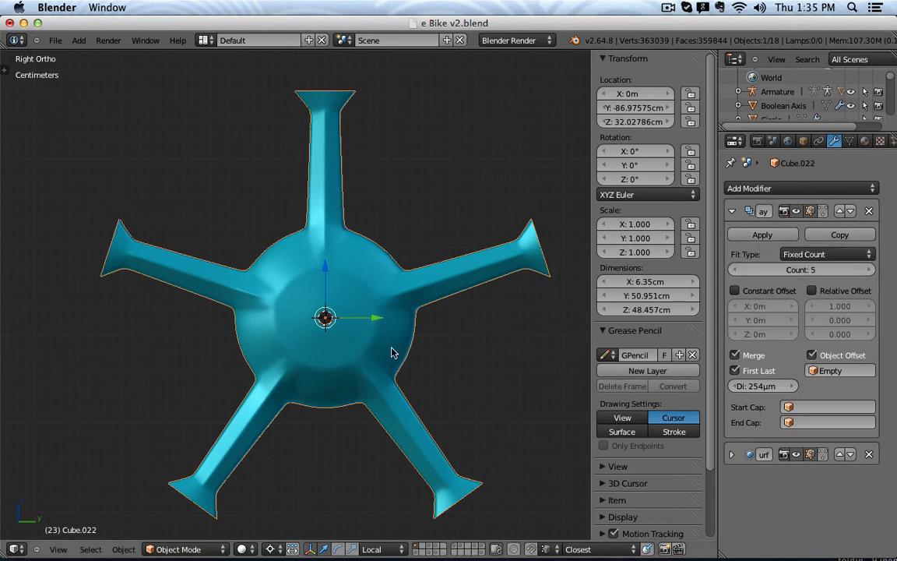
key("g")
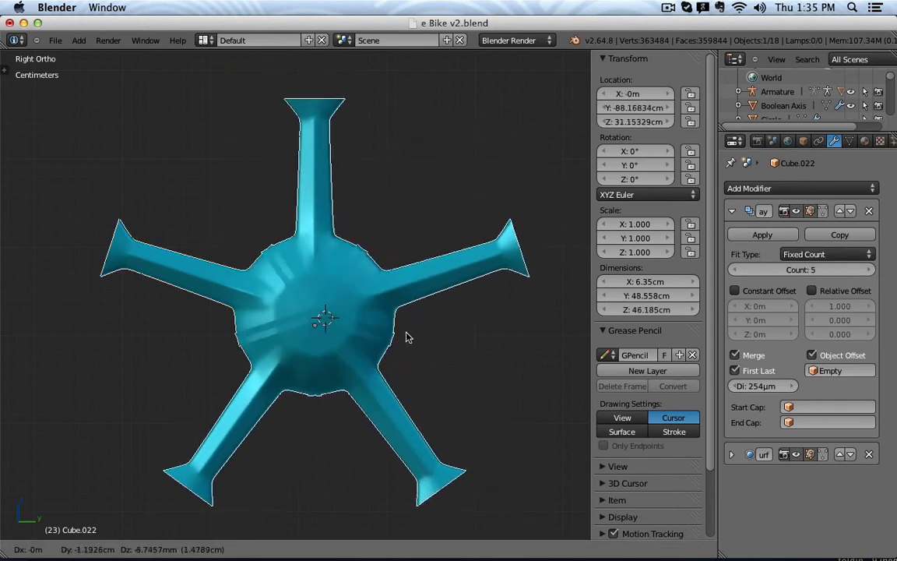
right_click(427, 291)
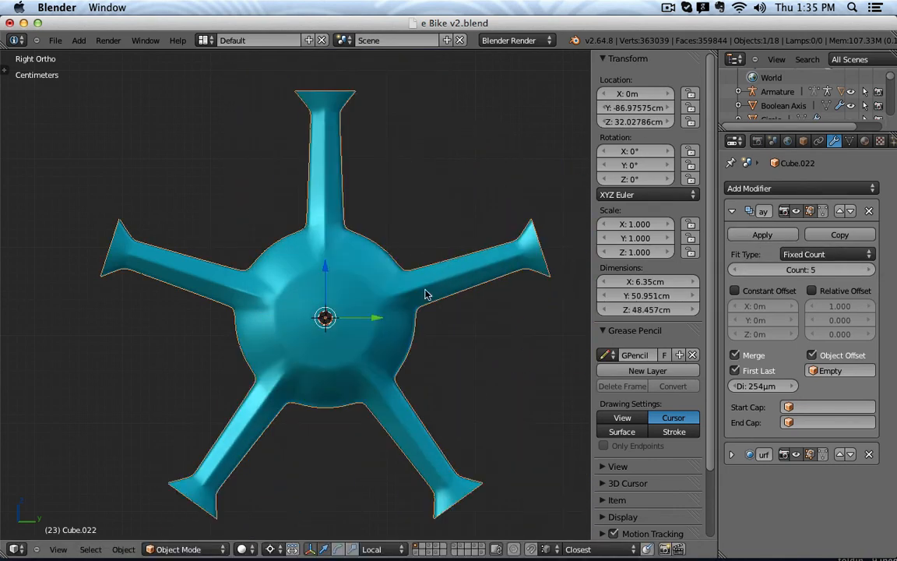
Preview rotating the Empty and then the hub, cancelling both rotations.
scroll(342, 320, "up", 4)
key("z")
right_click(307, 318)
scroll(390, 338, "down", 4)
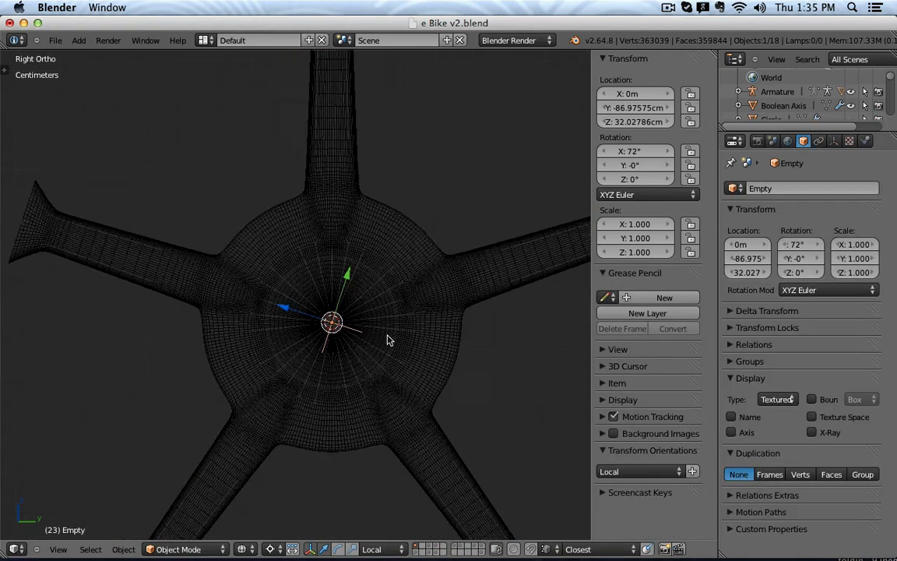
key("z")
key("r")
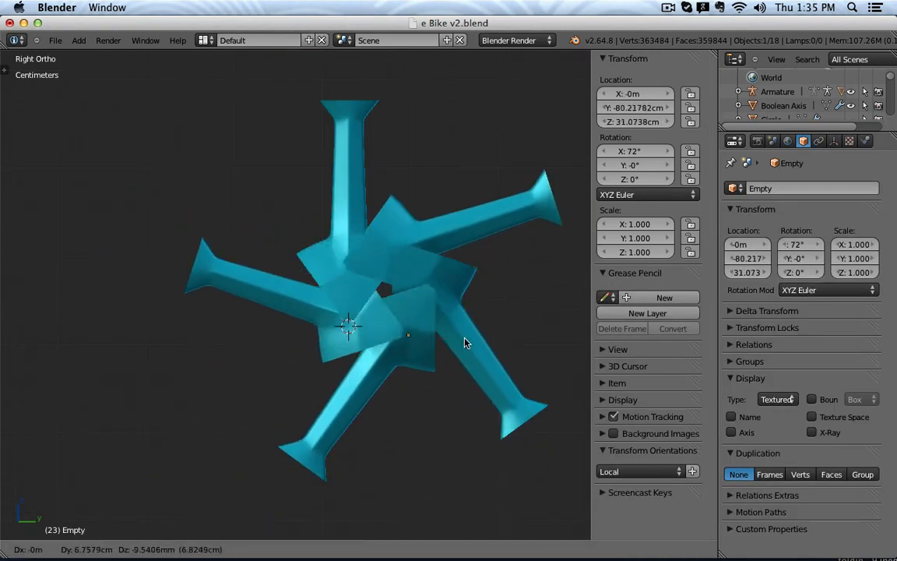
key("Escape")
right_click(346, 242)
key("r")
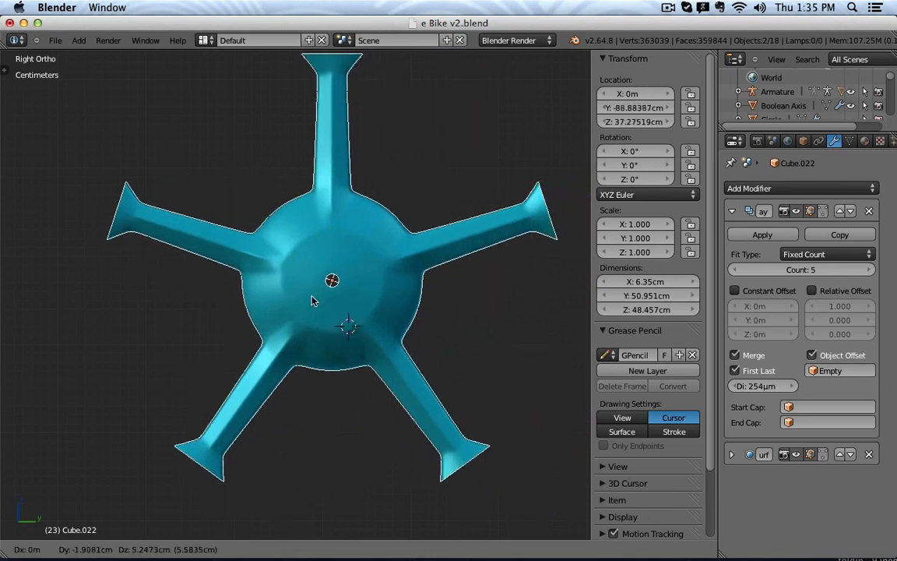
key("Escape")
scroll(369, 289, "down", 3)
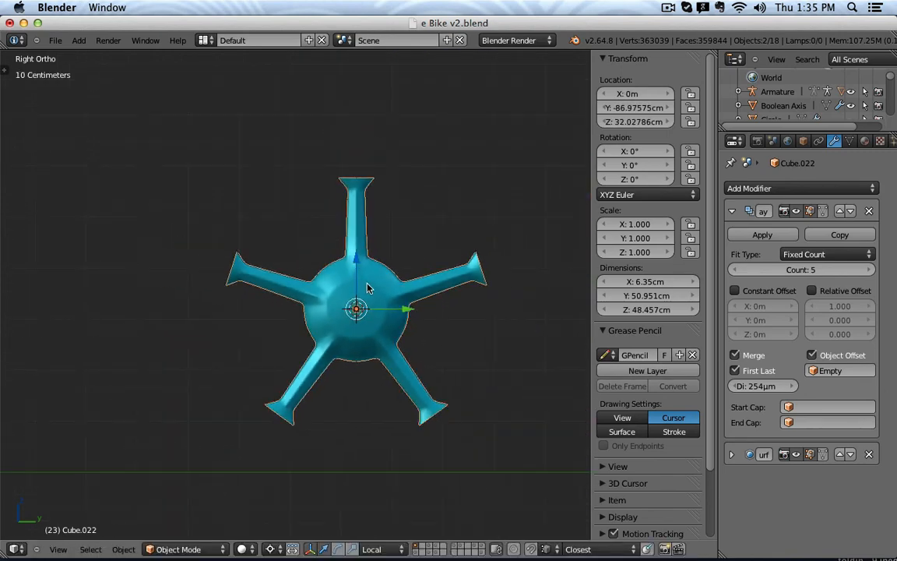